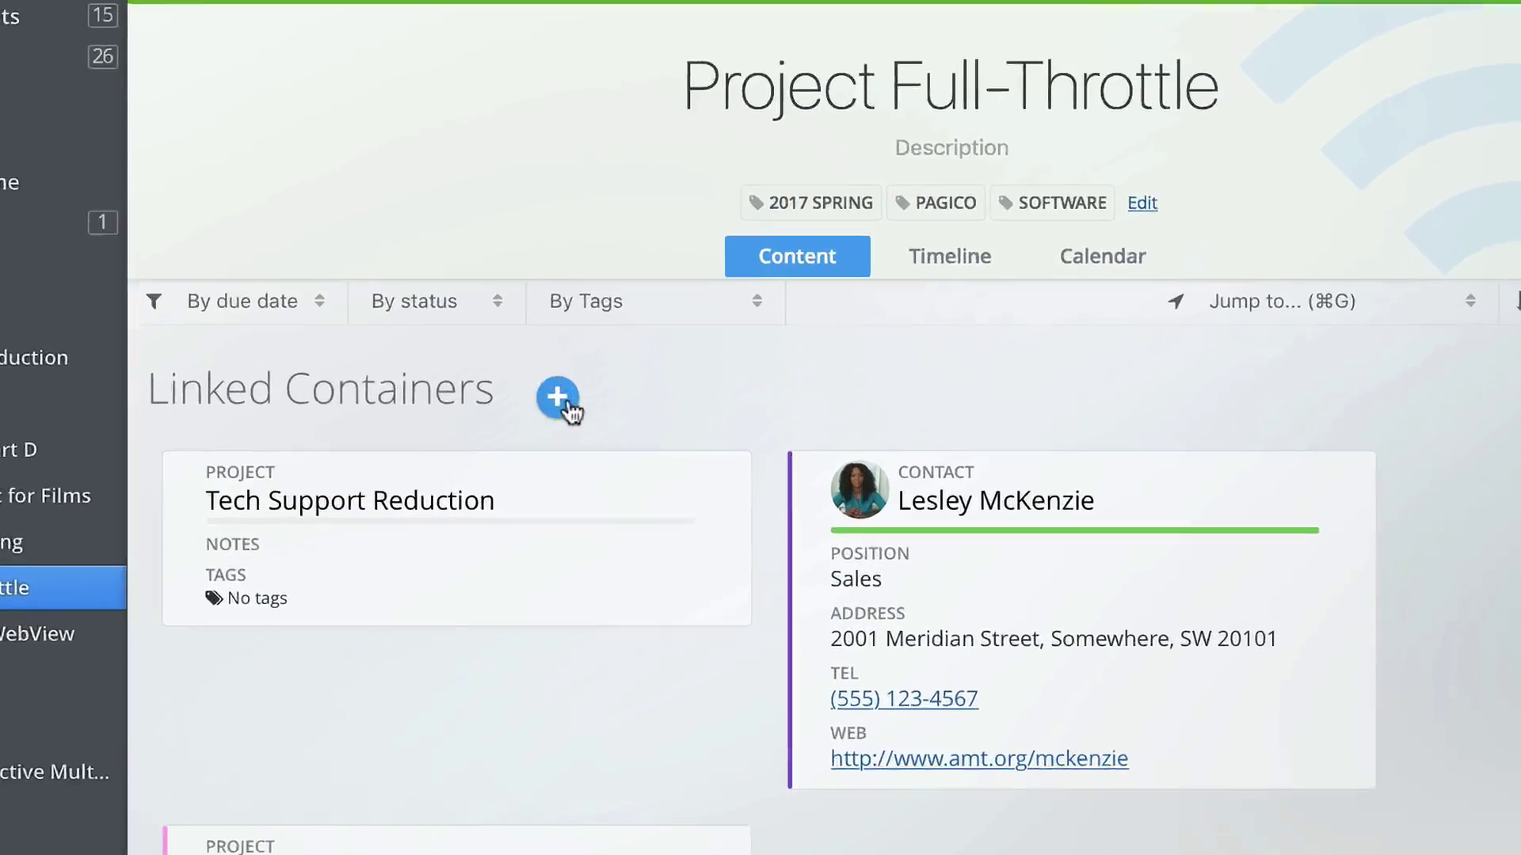
Search for 'pagico 8.7' and add it under Project Full-Throttle's Linked Containers
left_click(564, 402)
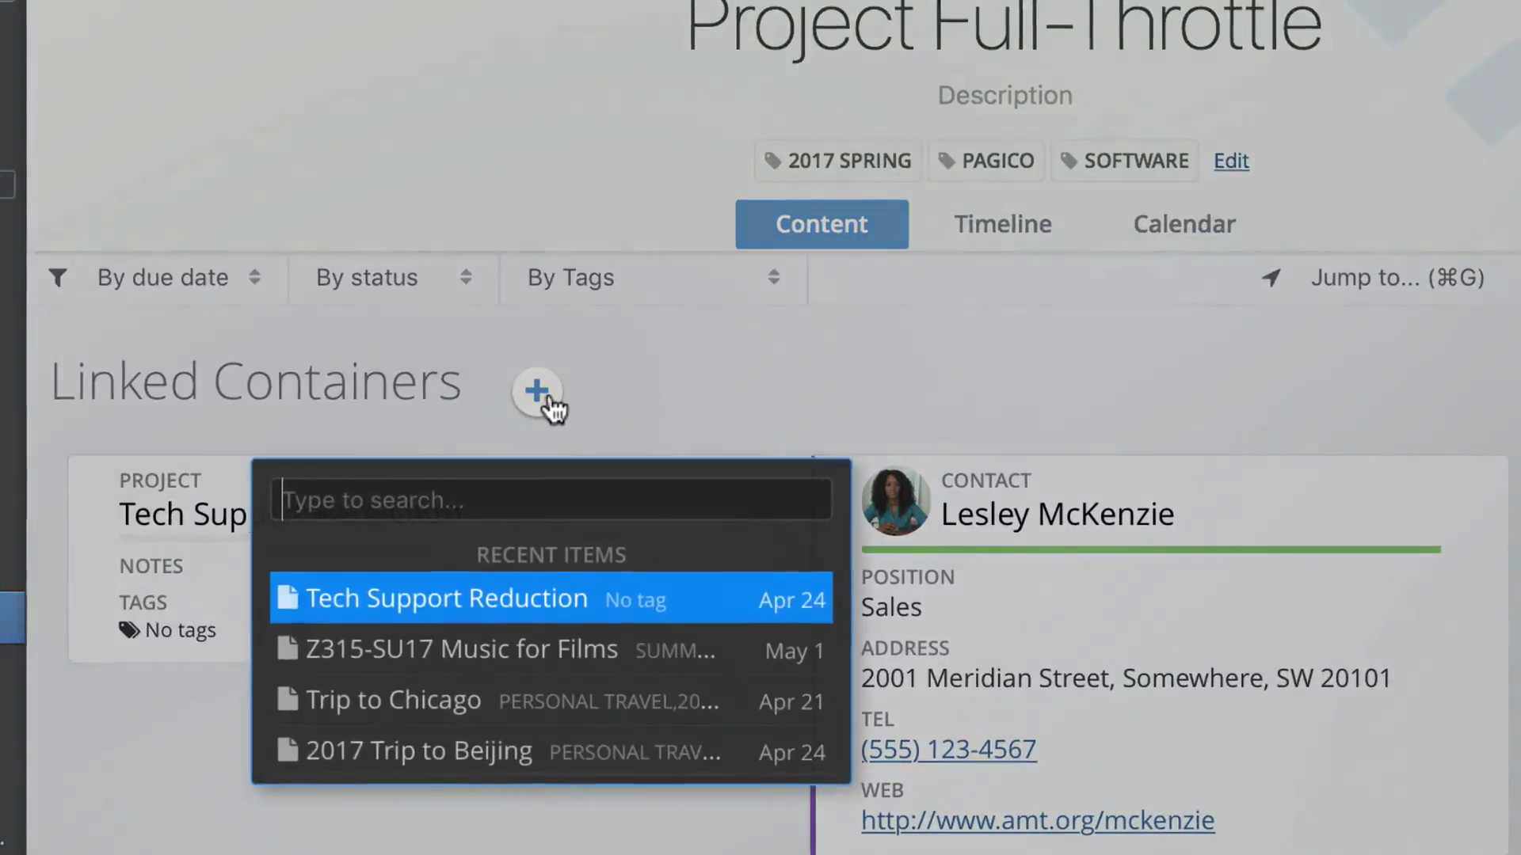
type("pagico 8.7")
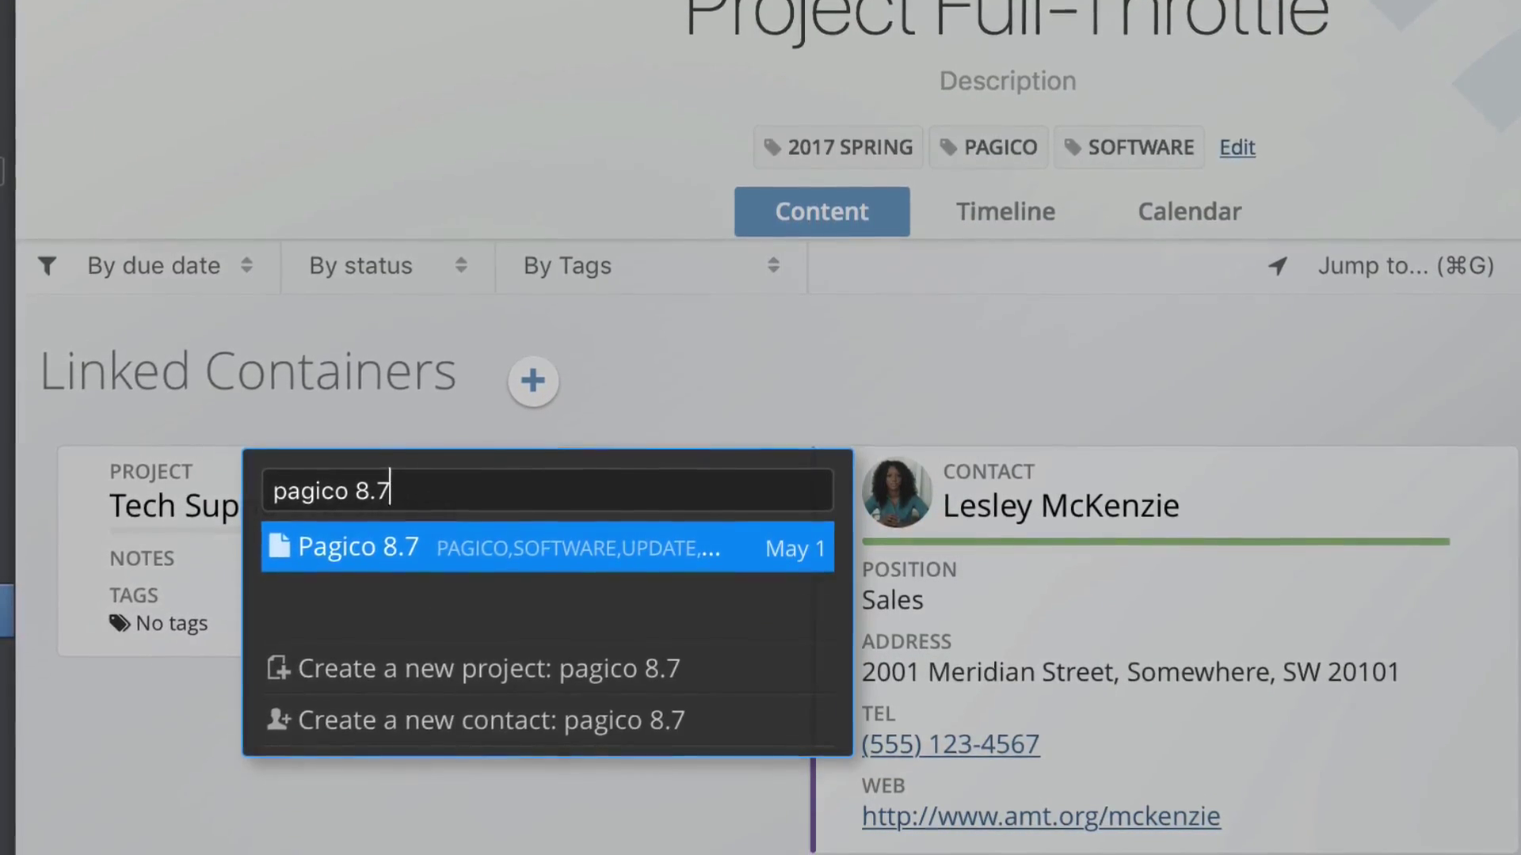
key("Return")
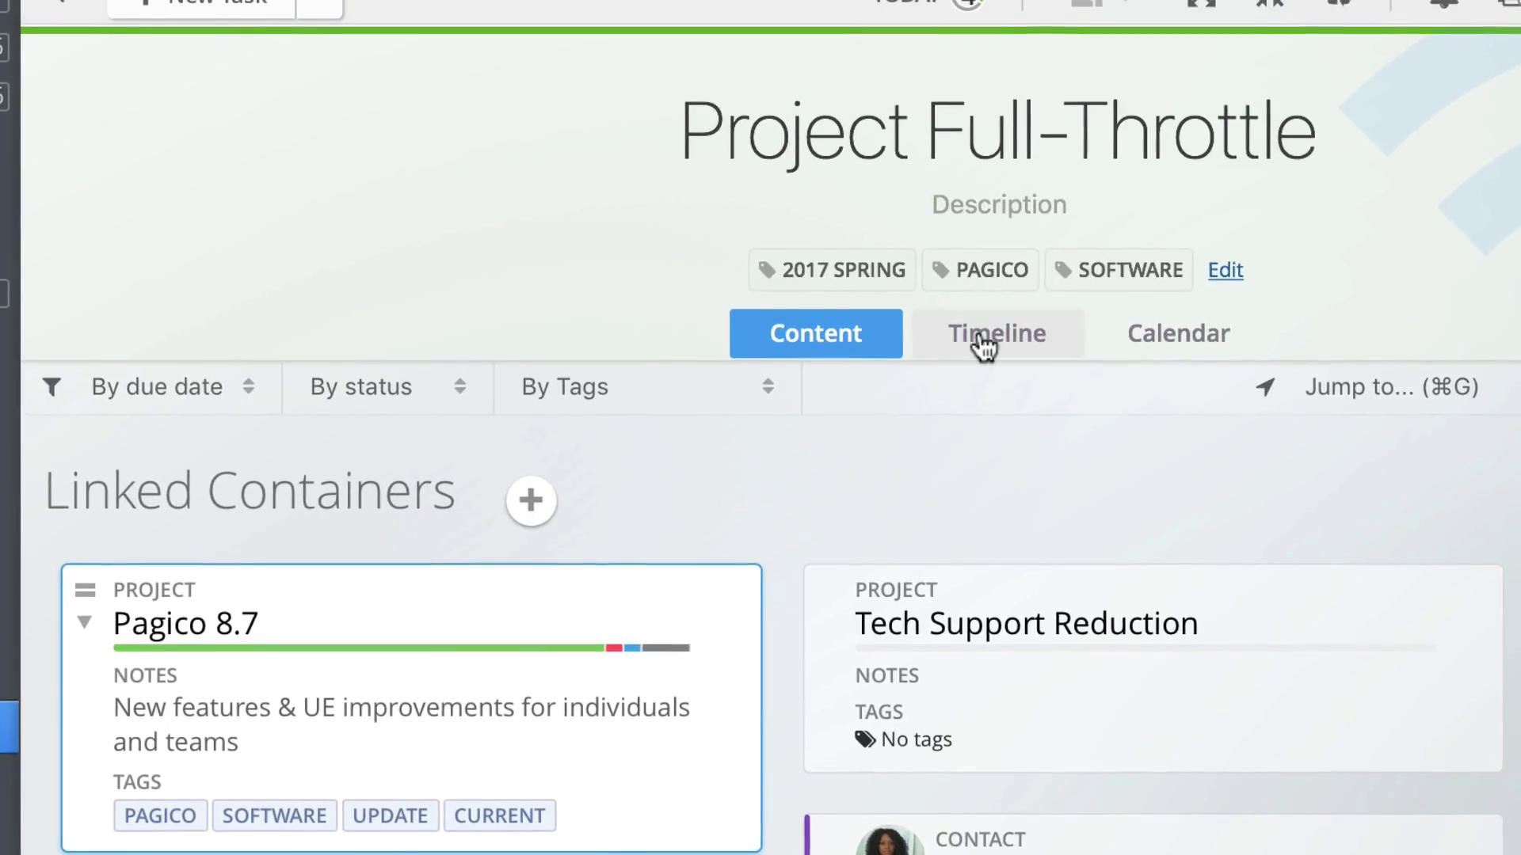
Switch Project Full-Throttle to its Timeline view showing Pagico 8.7 and Pagico Marketing tasks
left_click(985, 345)
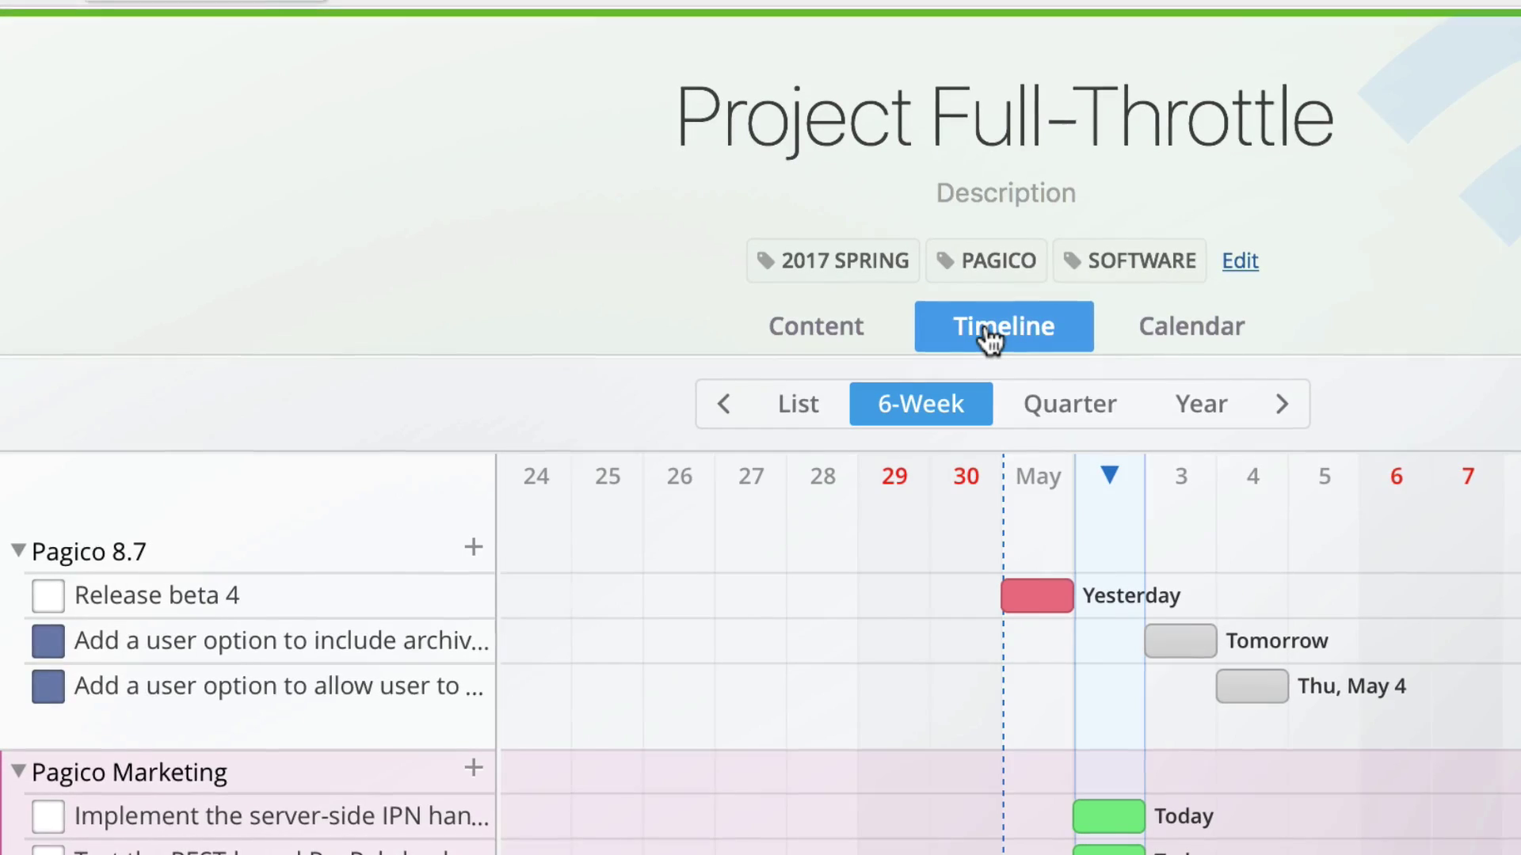
Duplicate the project as 'A new version', dates updated to 'tomorrow', duplicating linked targets
left_click(792, 346)
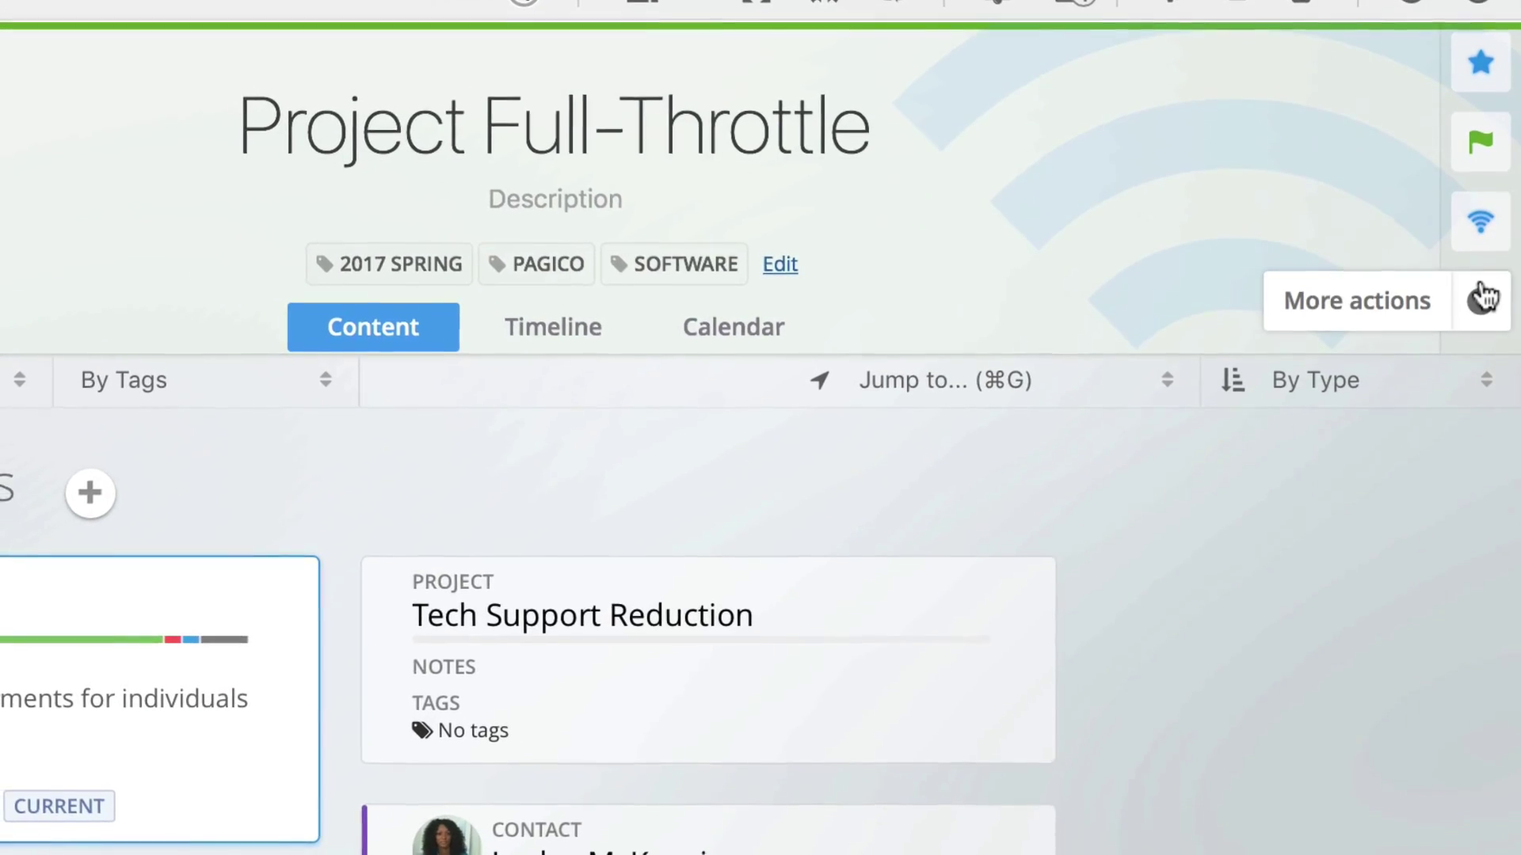
left_click(1480, 305)
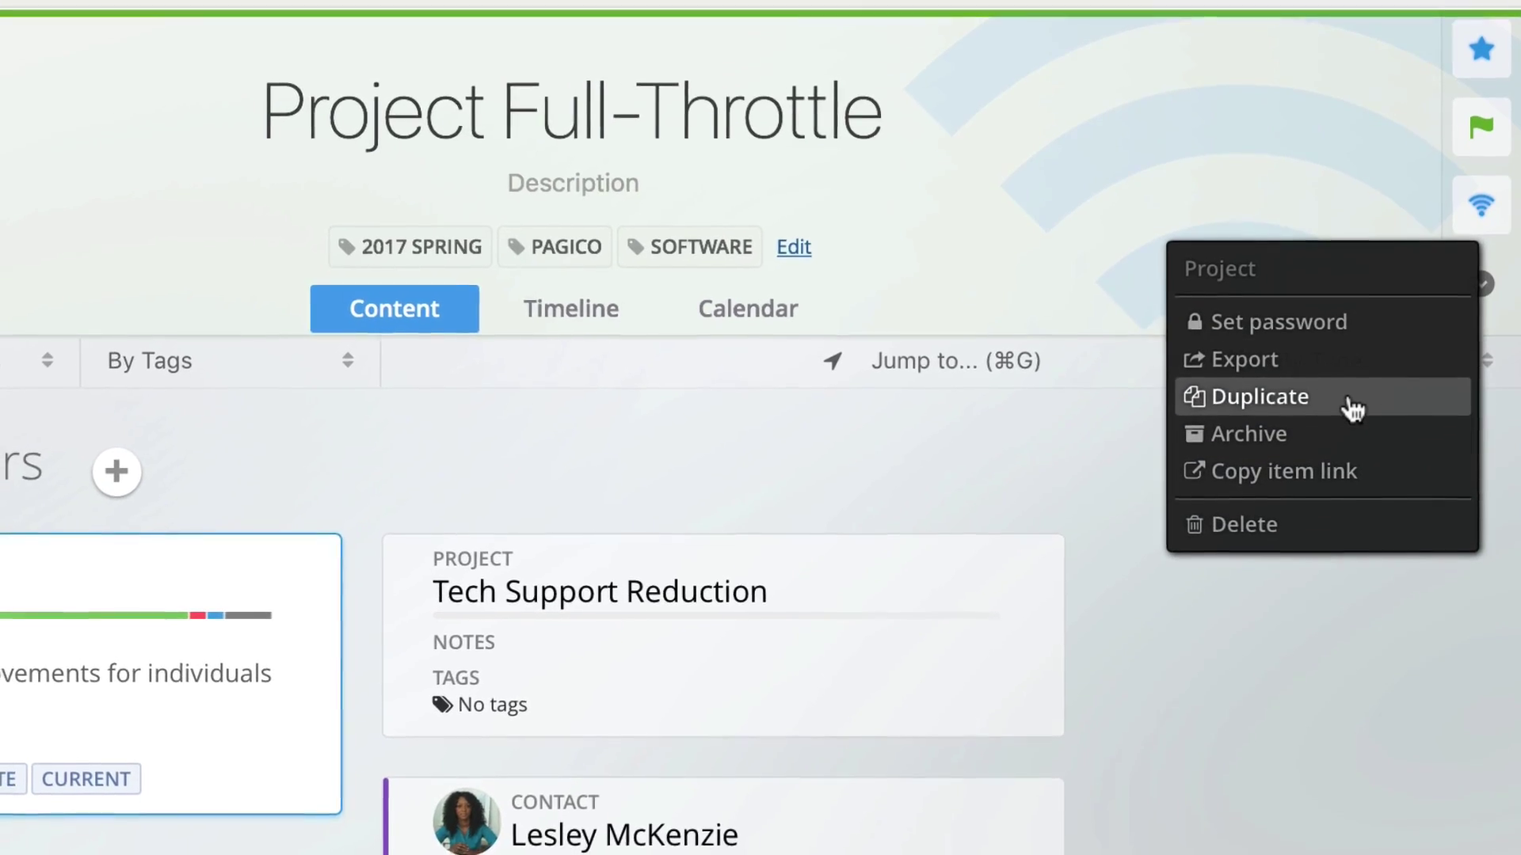
left_click(1347, 402)
left_click(945, 398)
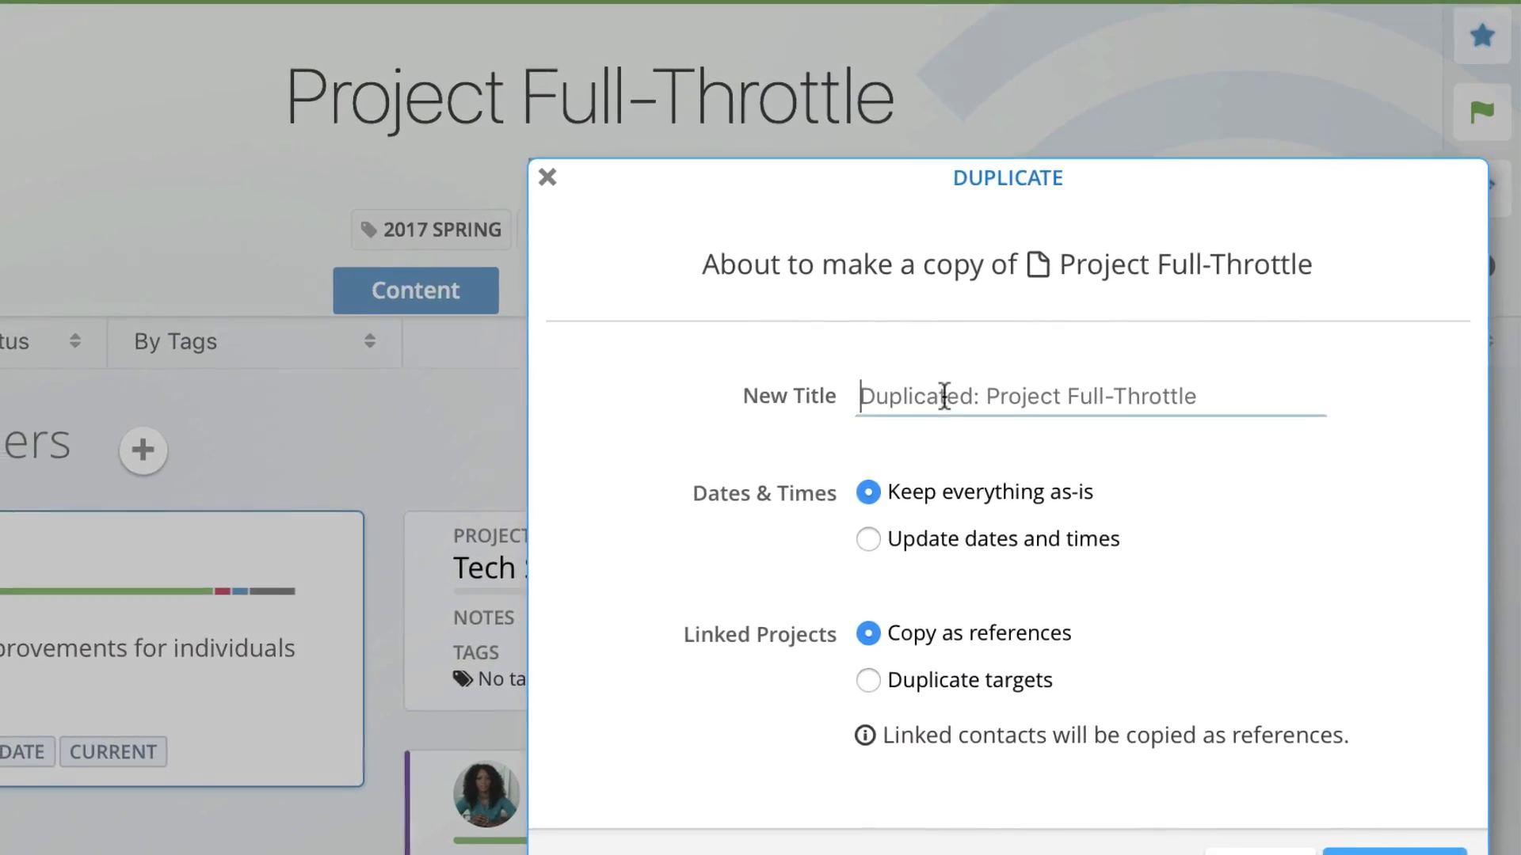
type("A new versi")
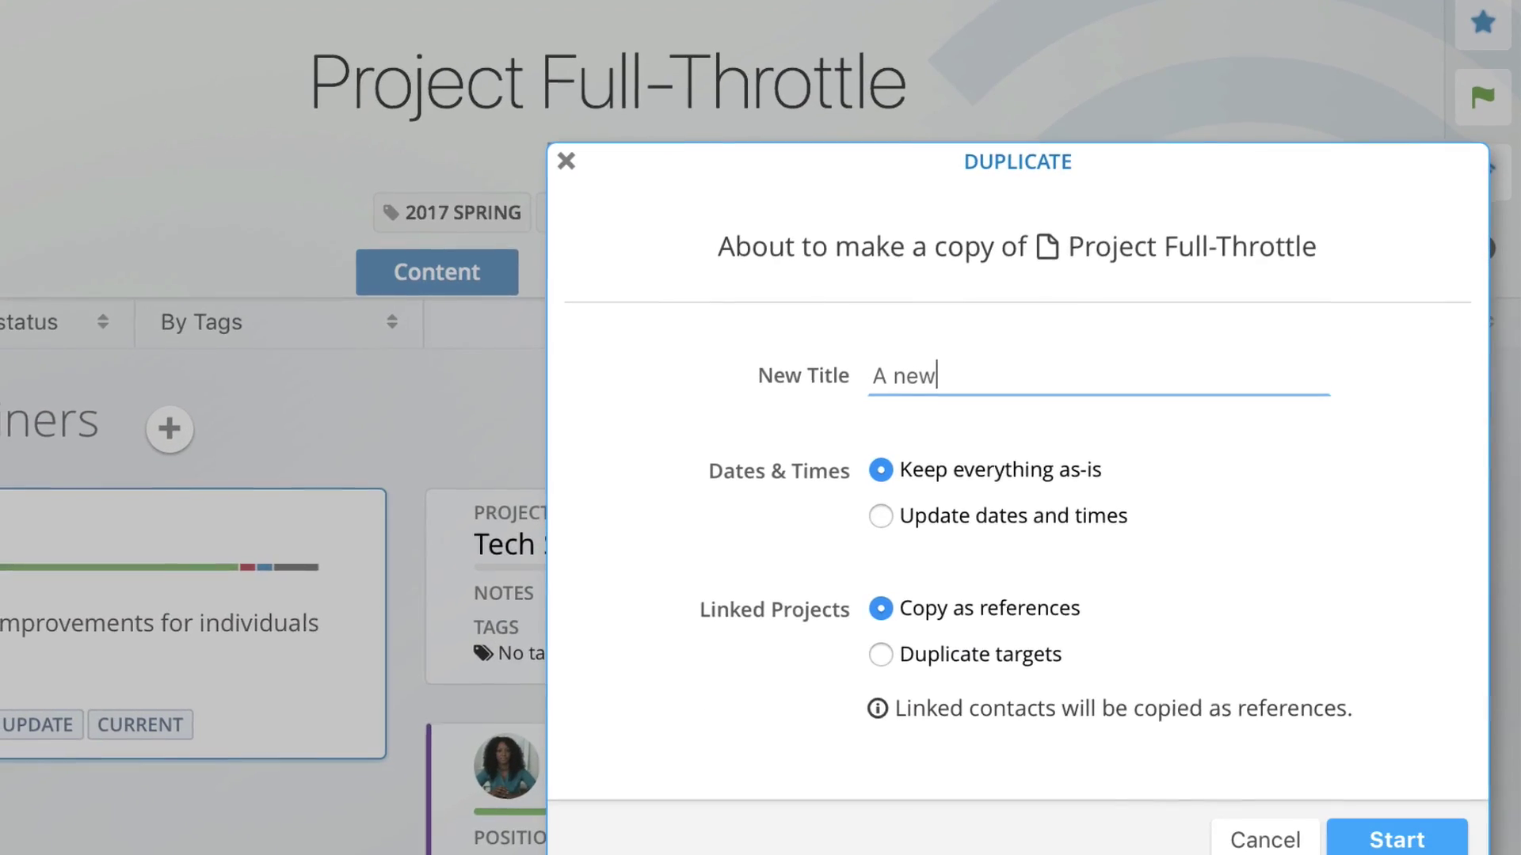
type("on")
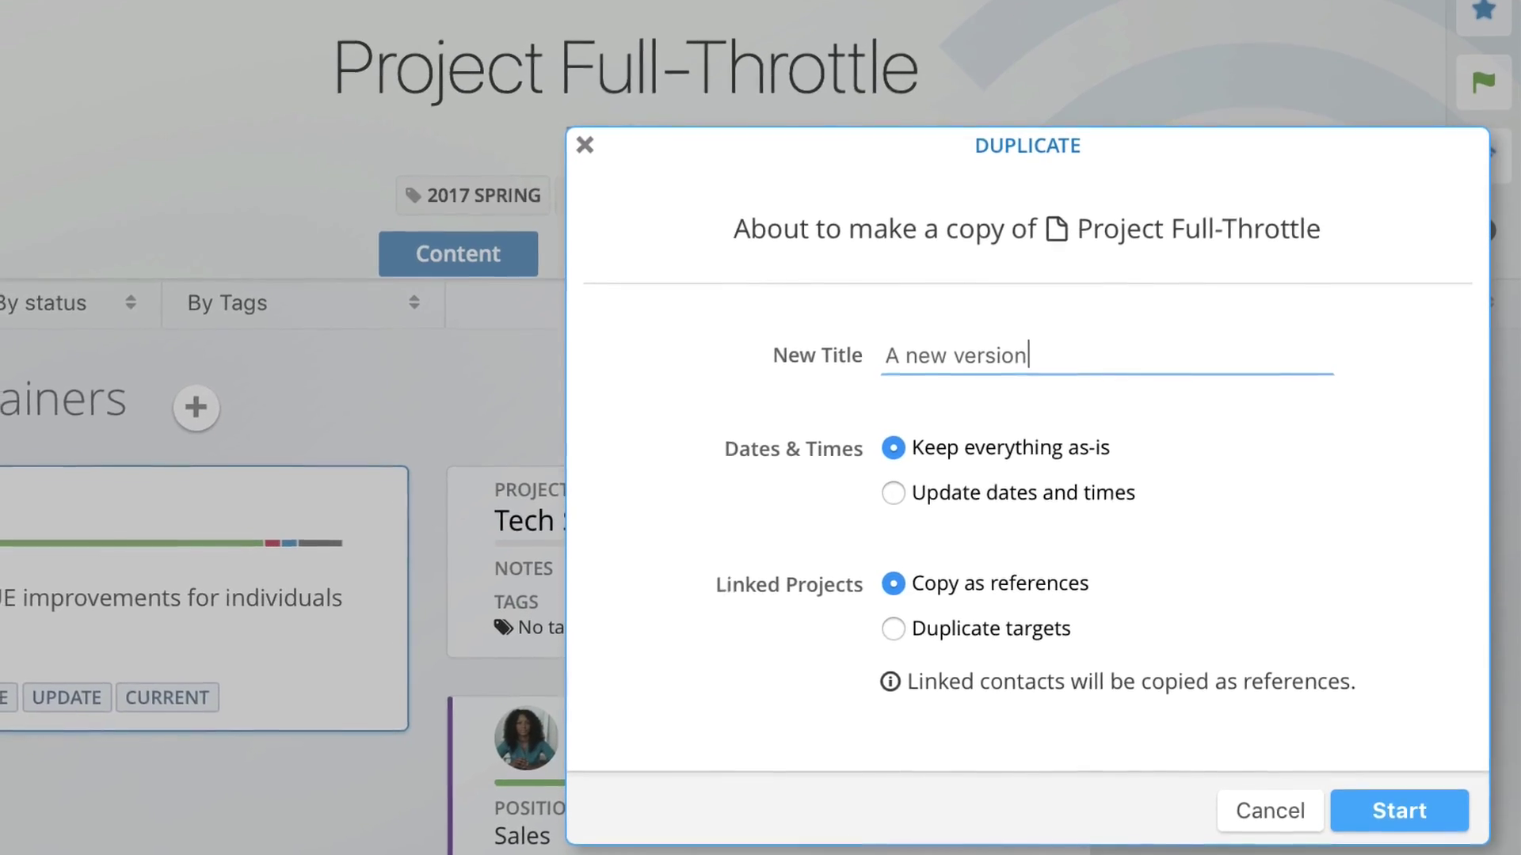
left_click(902, 476)
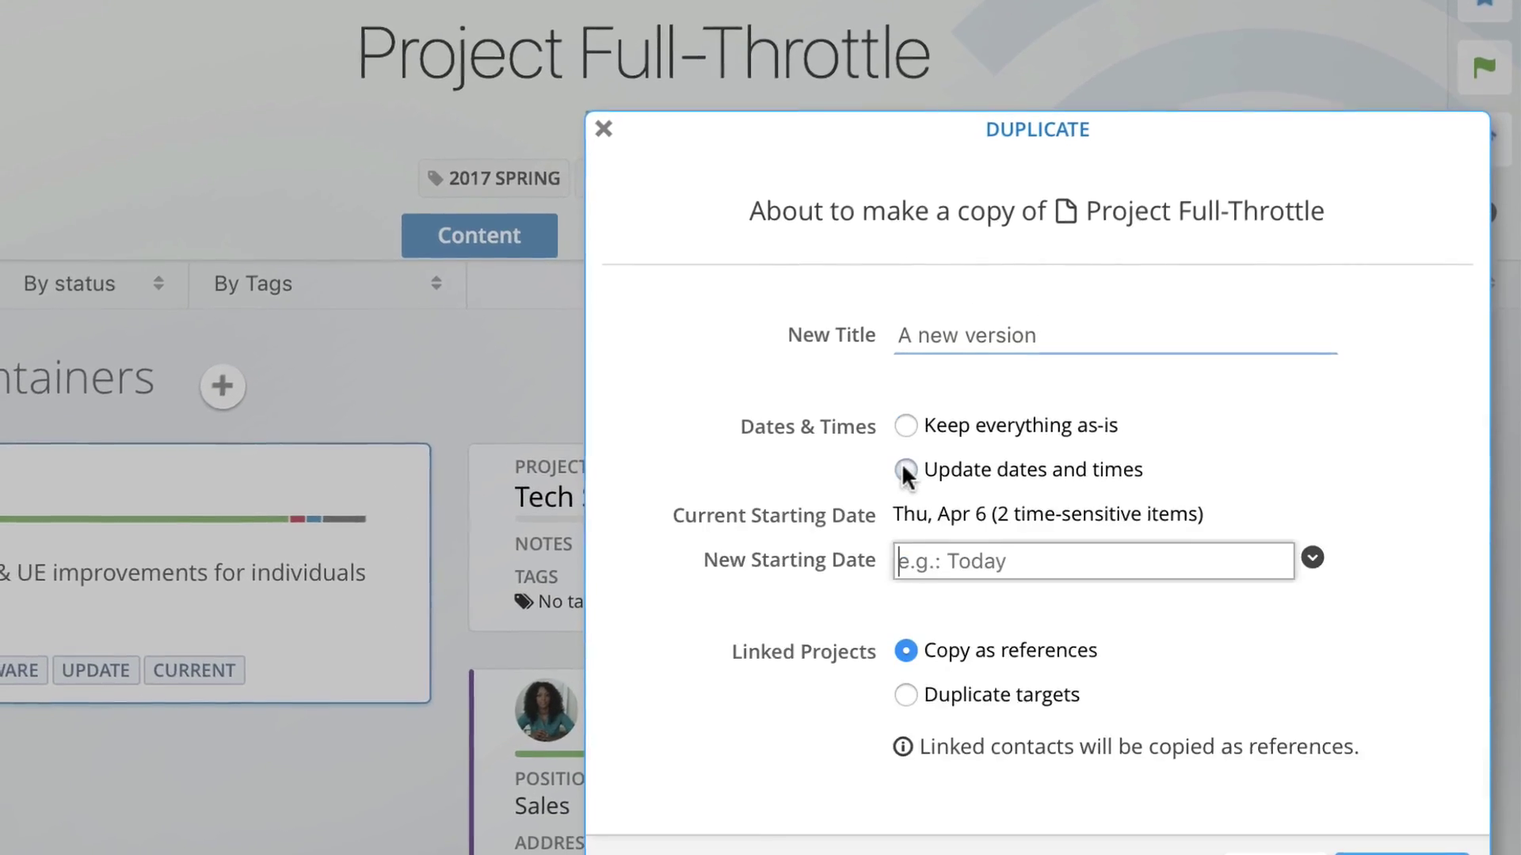
left_click(934, 547)
type("tomorrow")
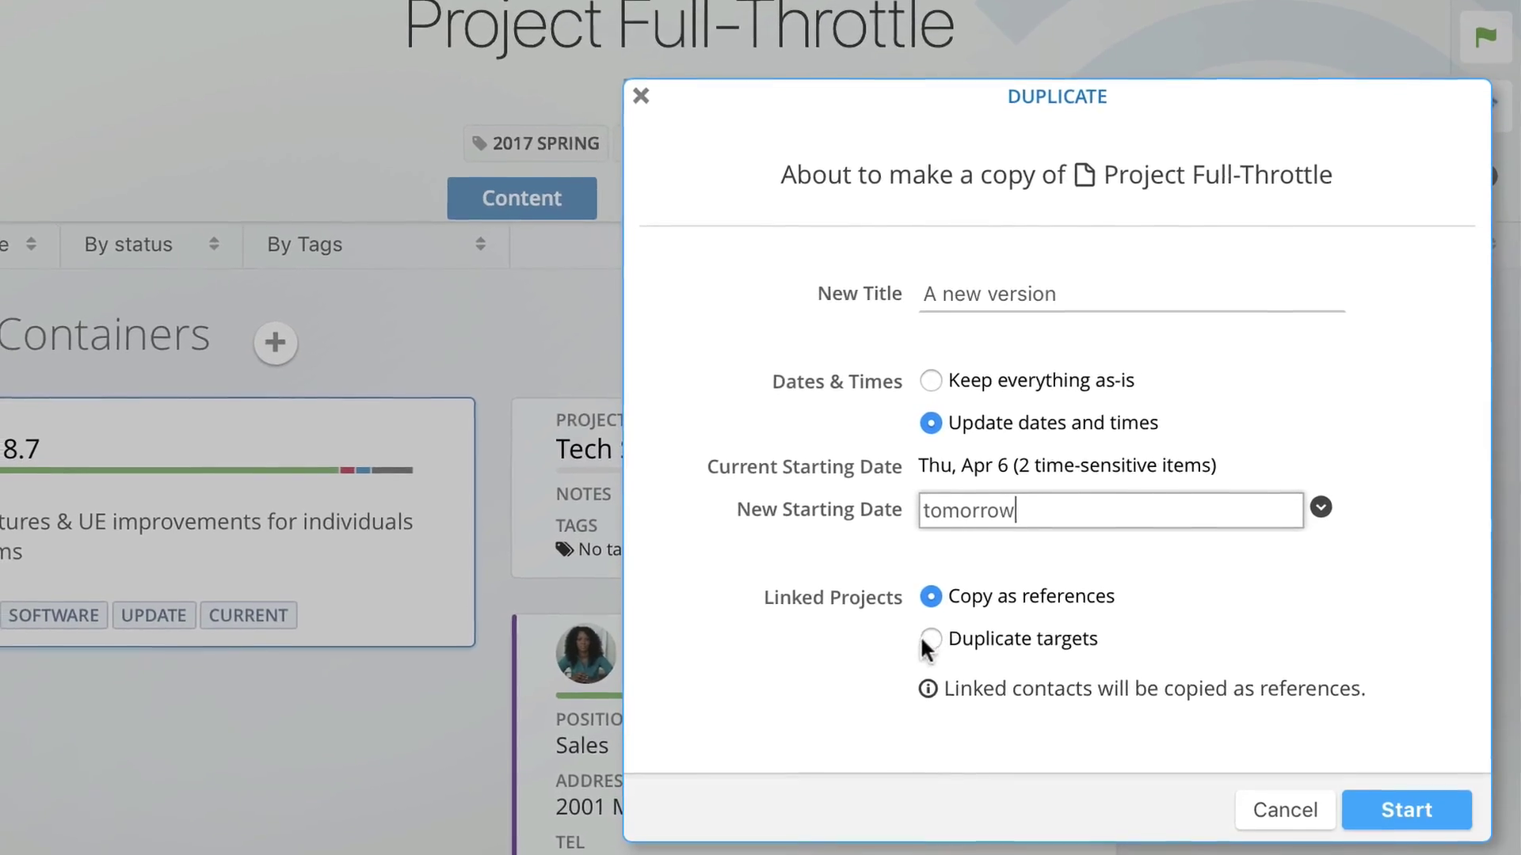
left_click(926, 646)
left_click(1408, 787)
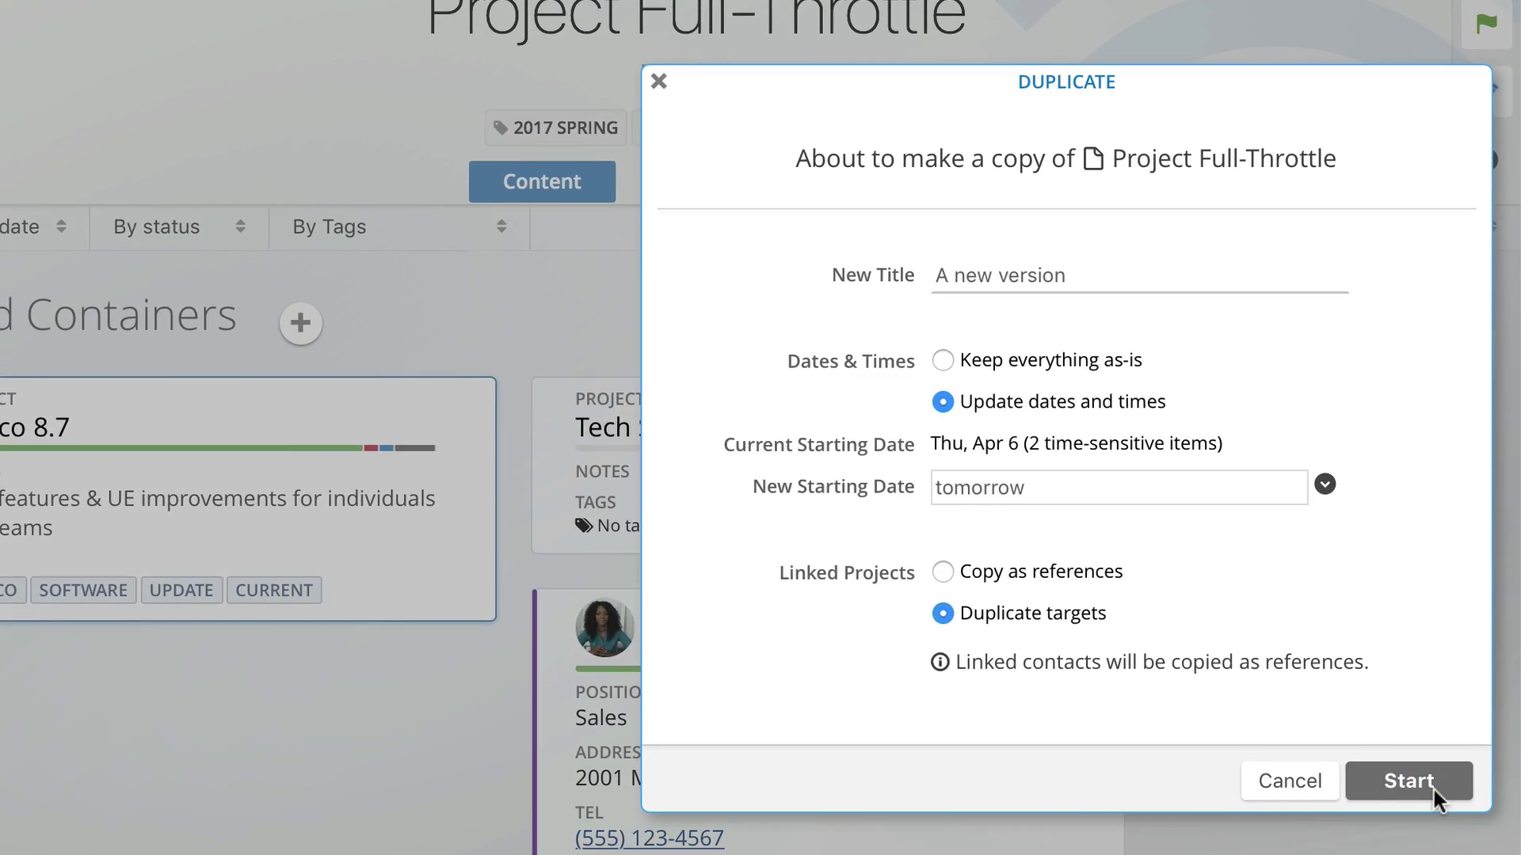
Copy the item link of the 'Release beta 4' task from its context menu
right_click(564, 234)
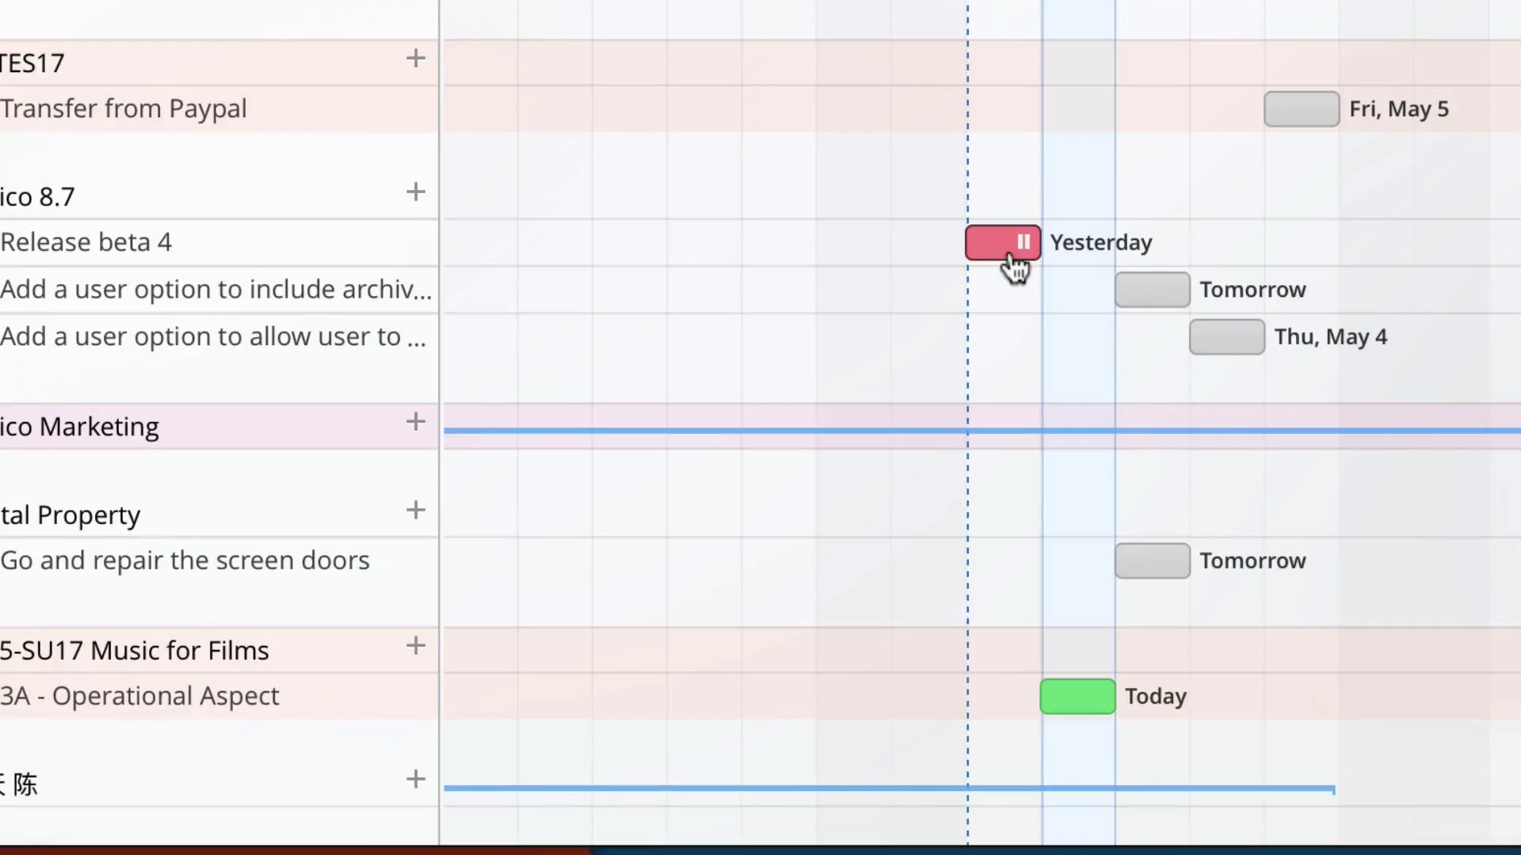
right_click(1012, 255)
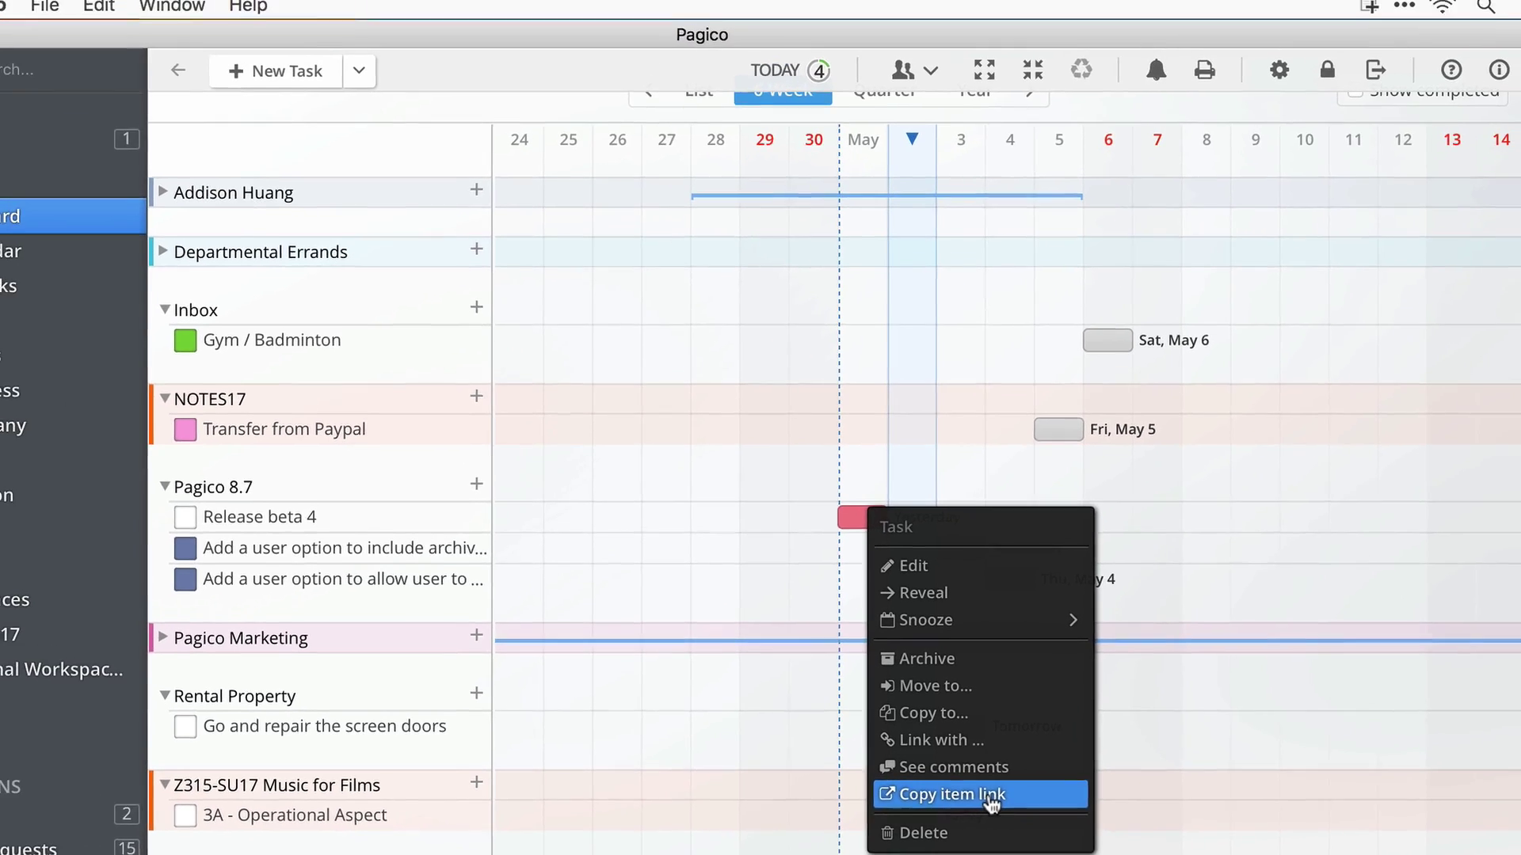
left_click(991, 796)
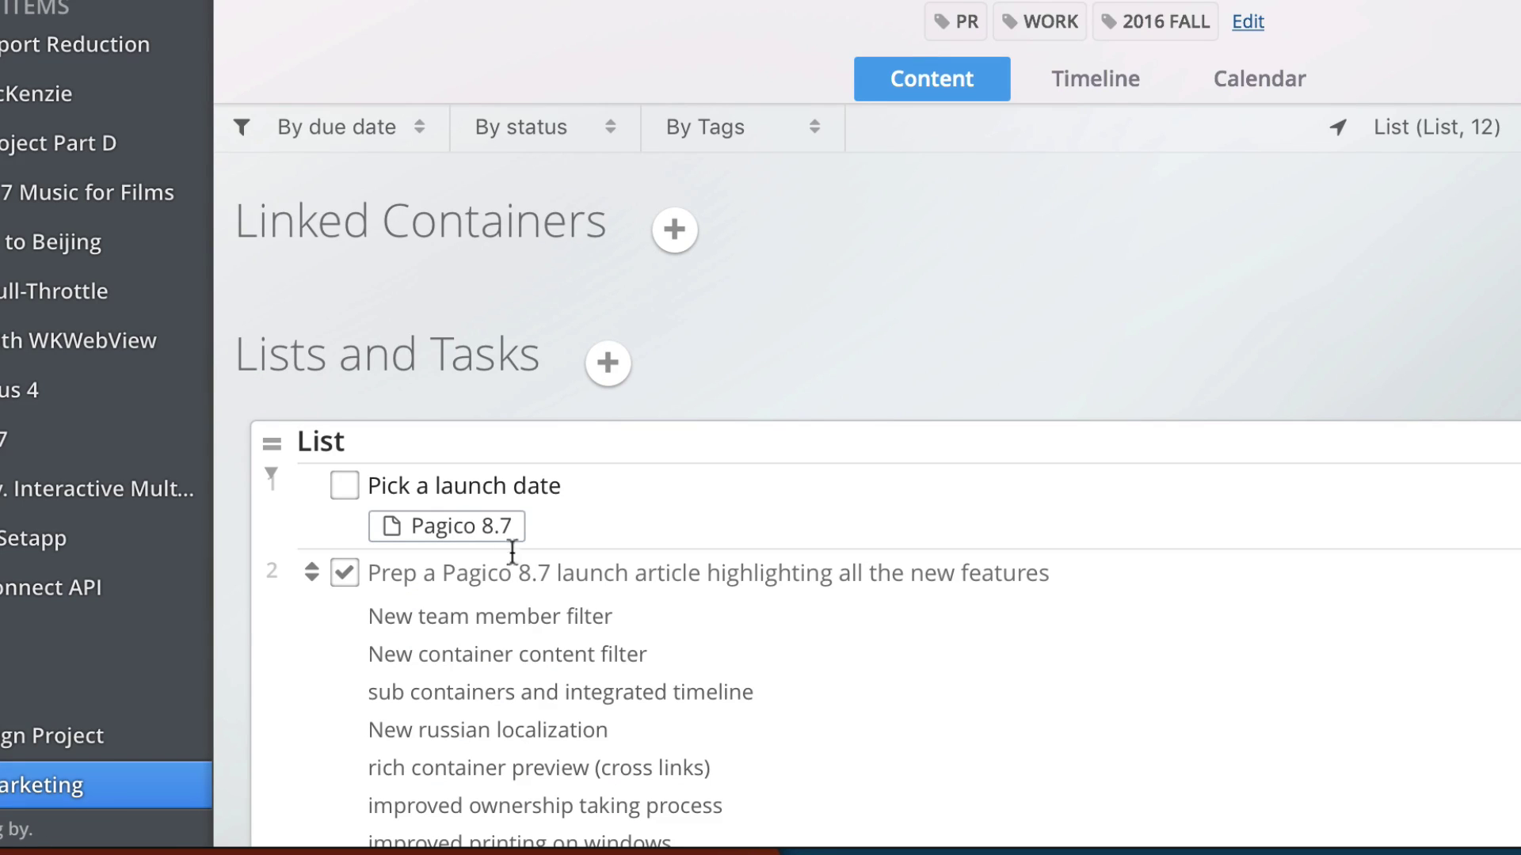
Preview the Pagico 8.7 link chip under 'Pick a launch date' (2 pending, 2 overdue, 50 completed)
left_click(475, 527)
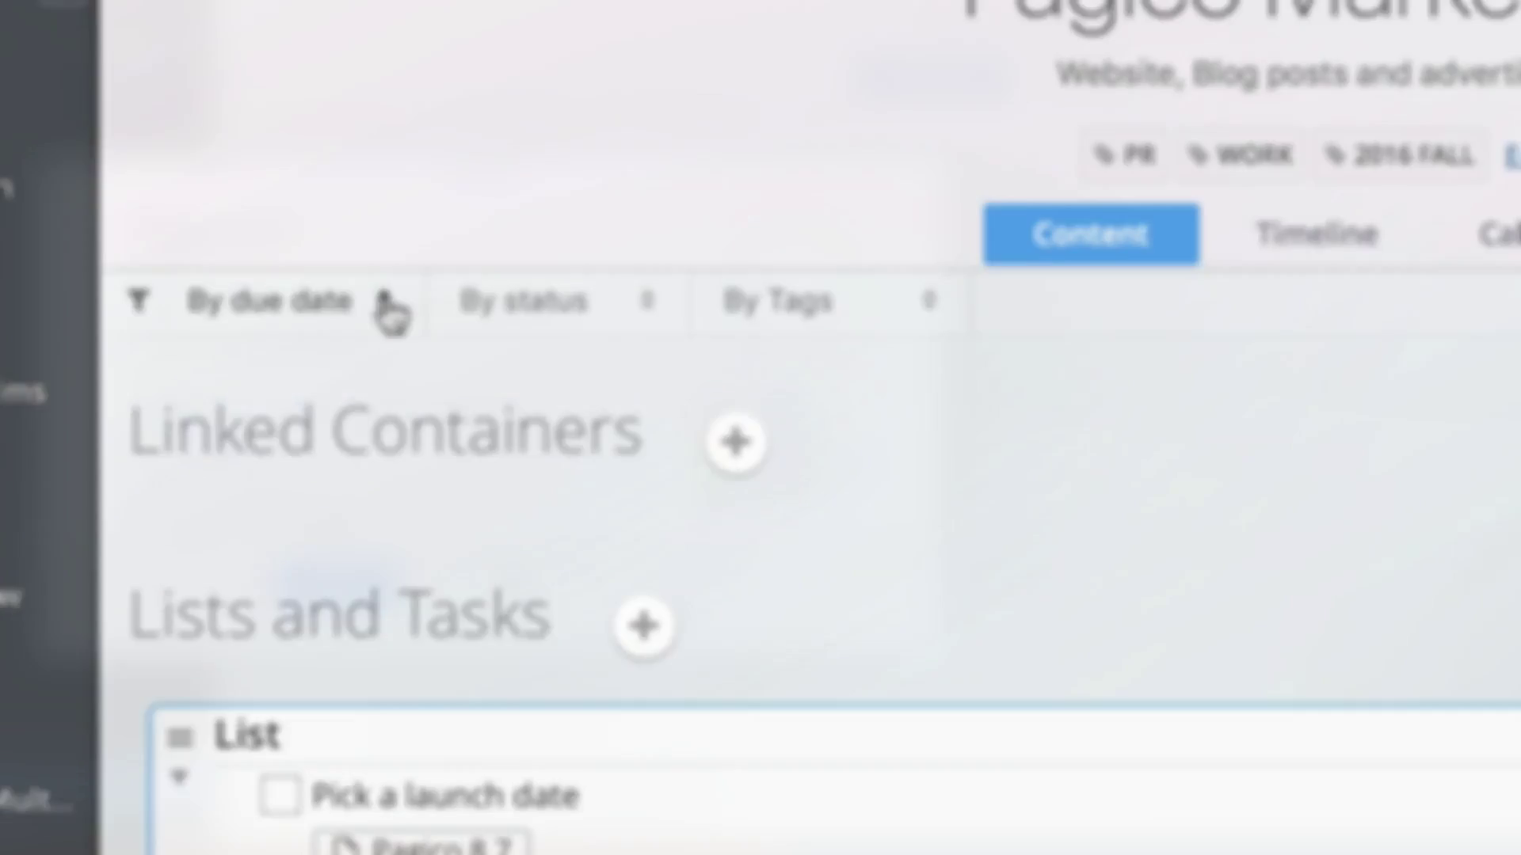
Filter Pagico Marketing's content by due date Undated, status Unchecked and tag CRITICAL
left_click(374, 303)
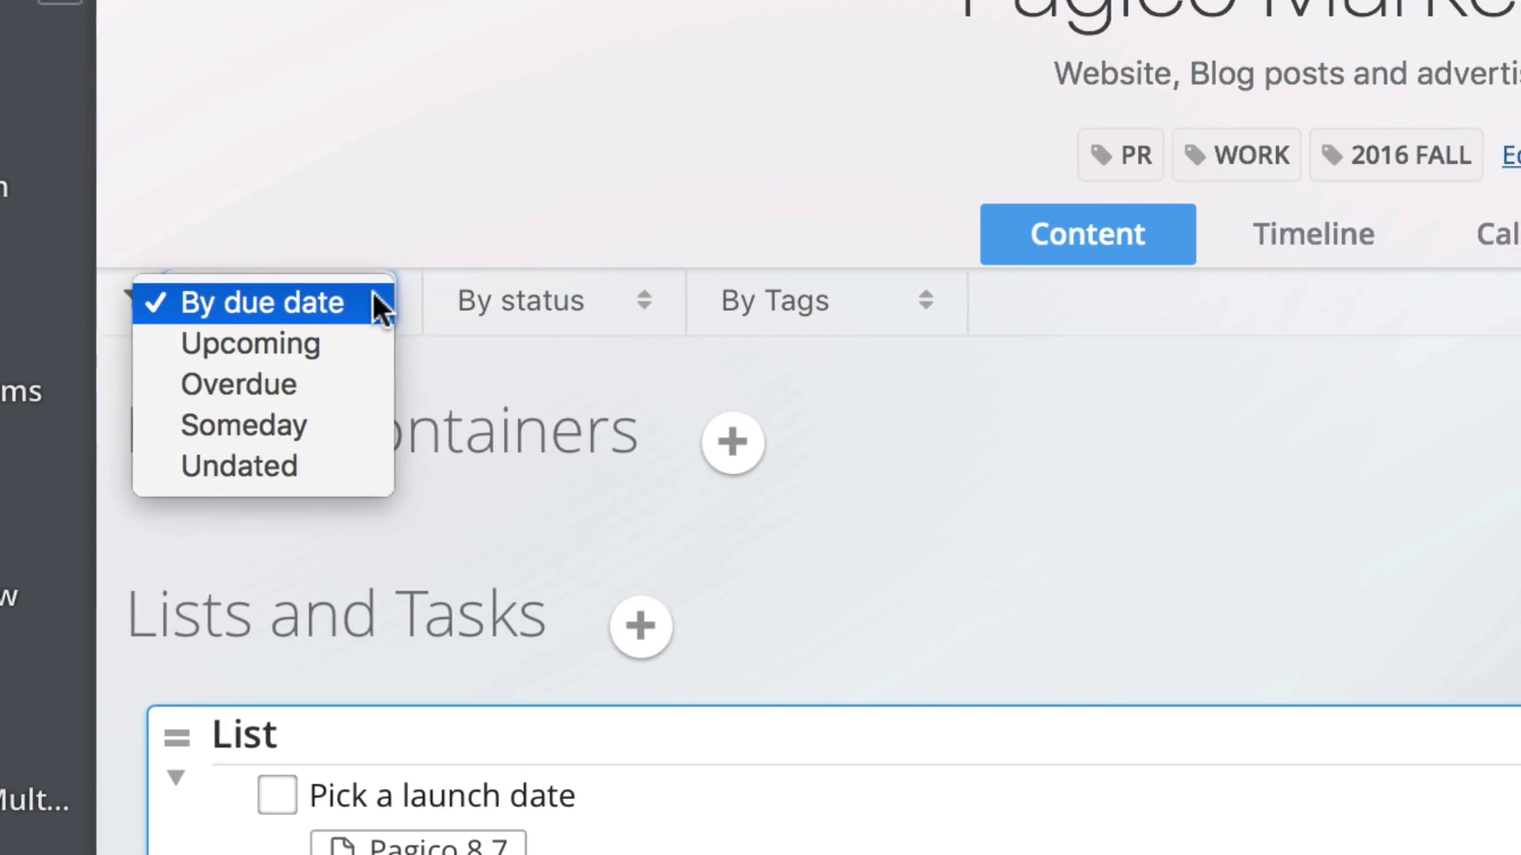
left_click(369, 467)
left_click(634, 301)
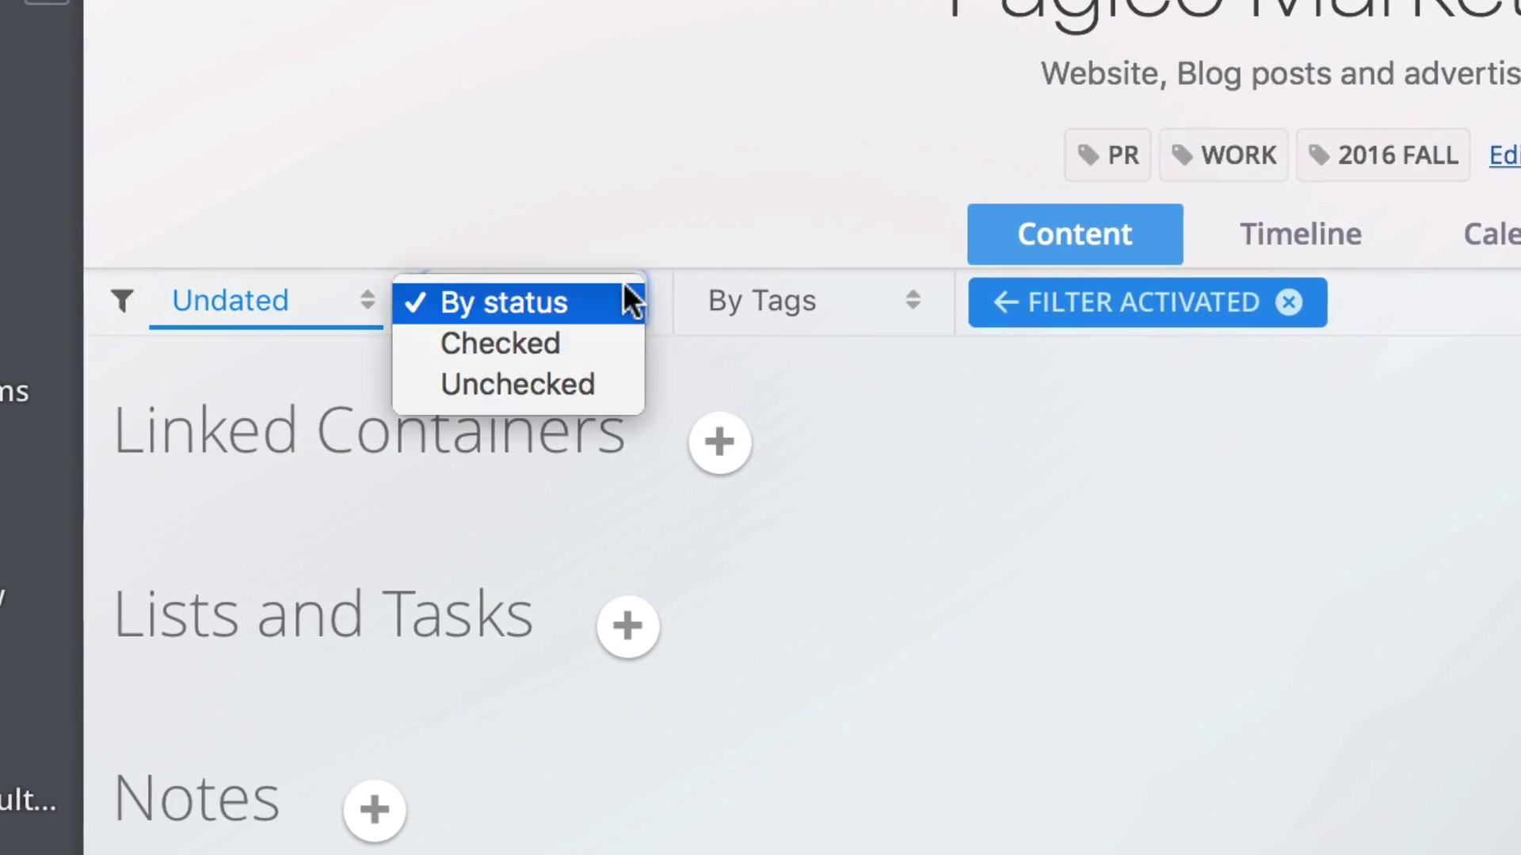
left_click(614, 384)
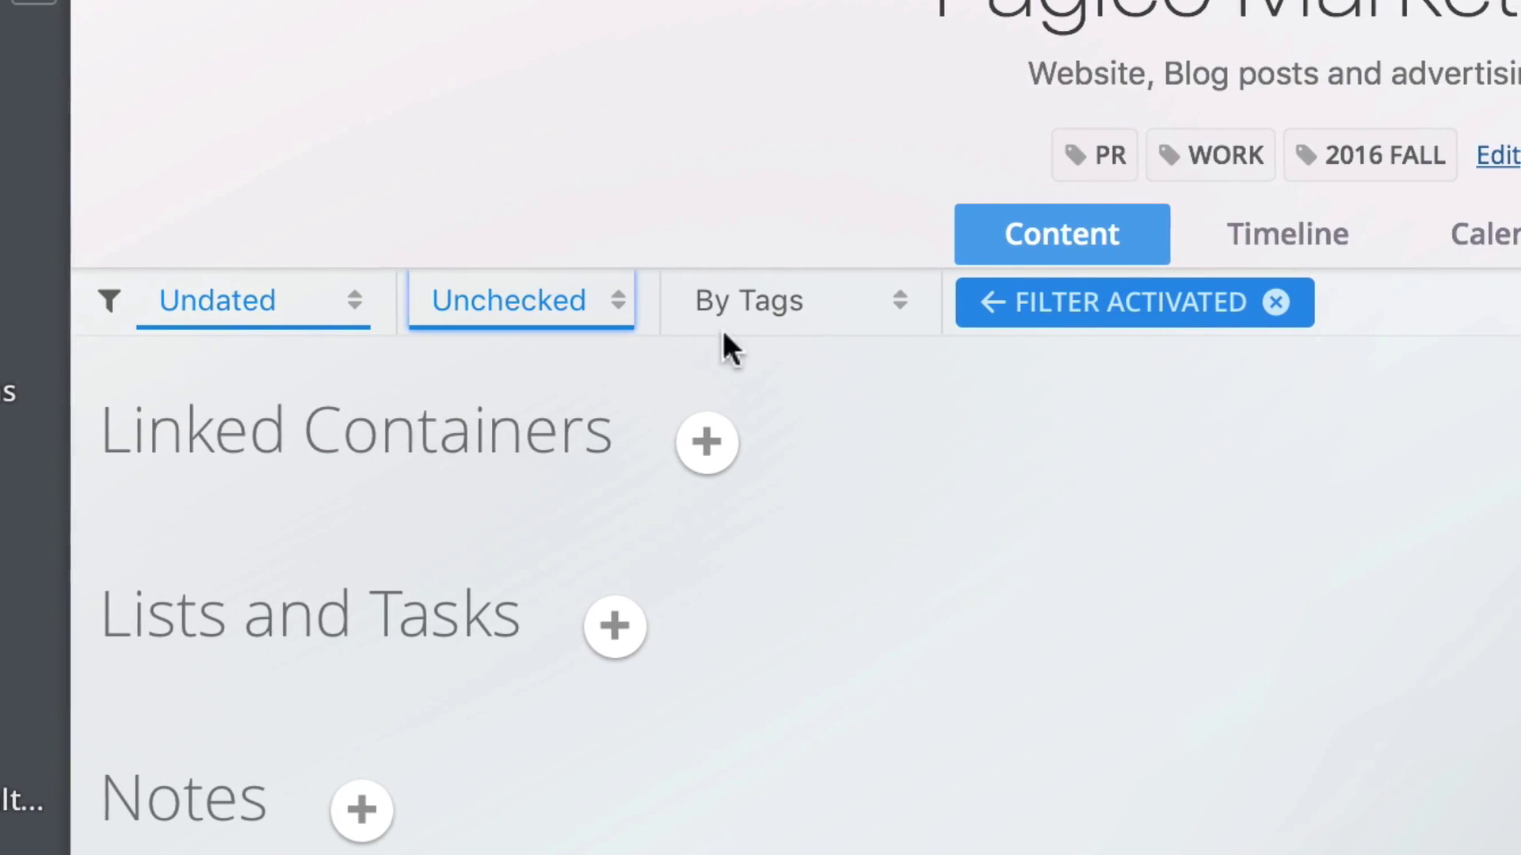
left_click(831, 317)
left_click(852, 341)
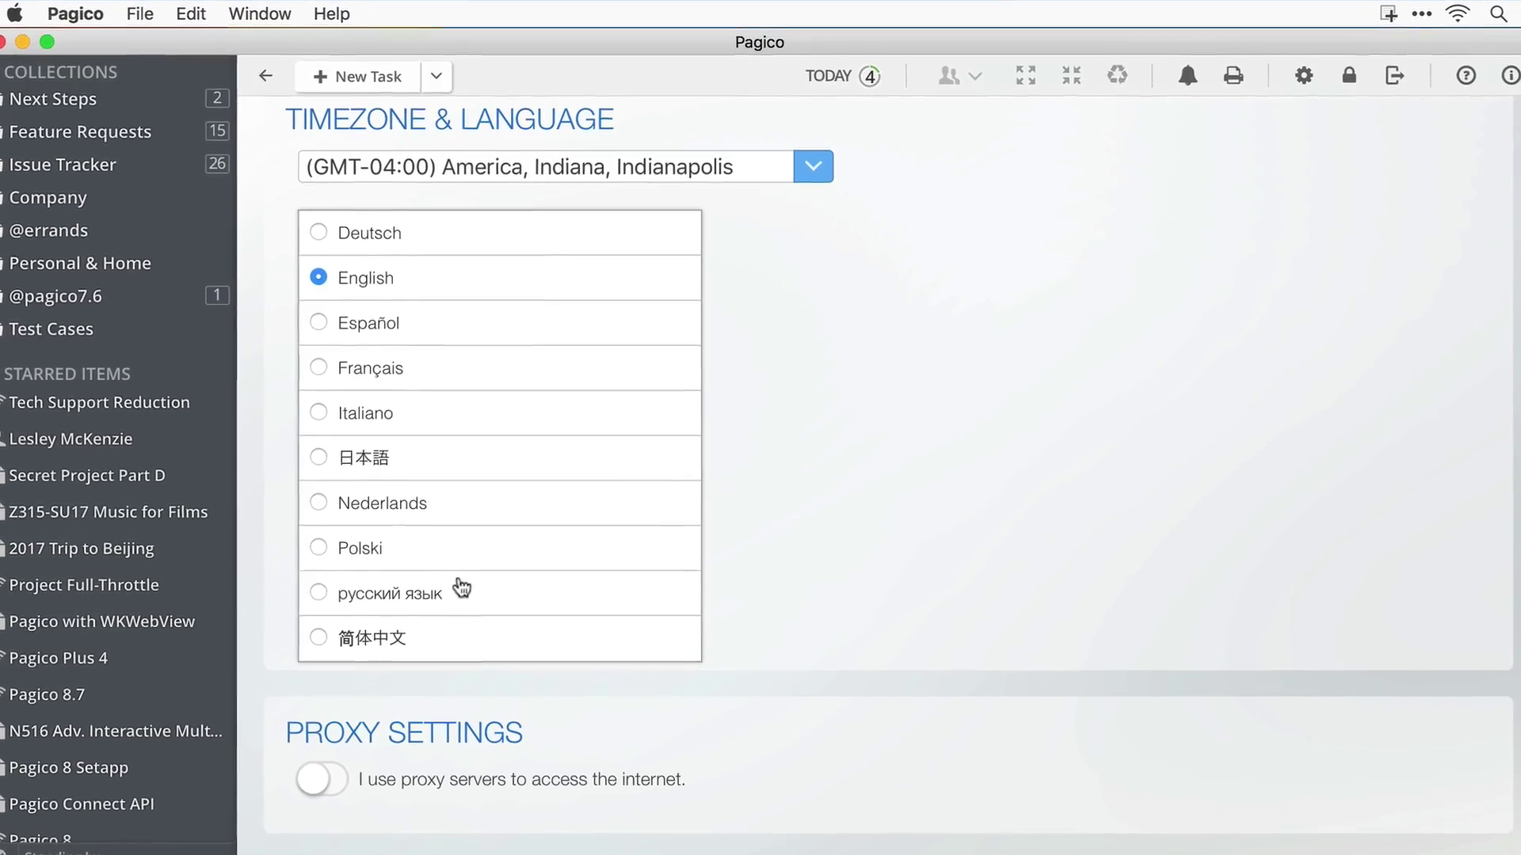
Select the русский язык (Russian) radio button in the language list
left_click(409, 597)
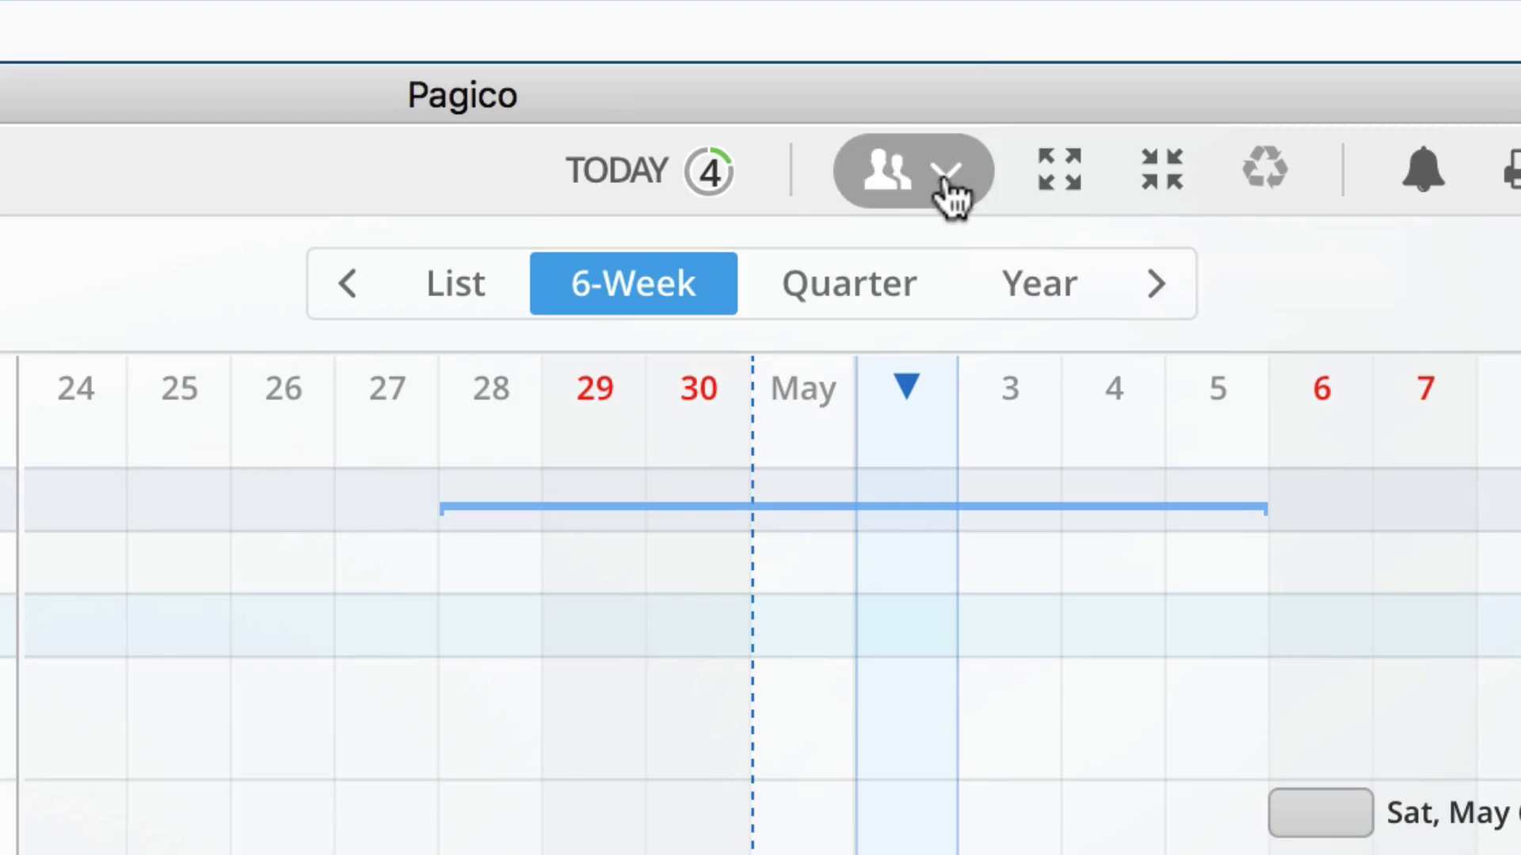
Set the teammate filter to Myself, then browse Calendar, All Tasks and Projects
left_click(949, 190)
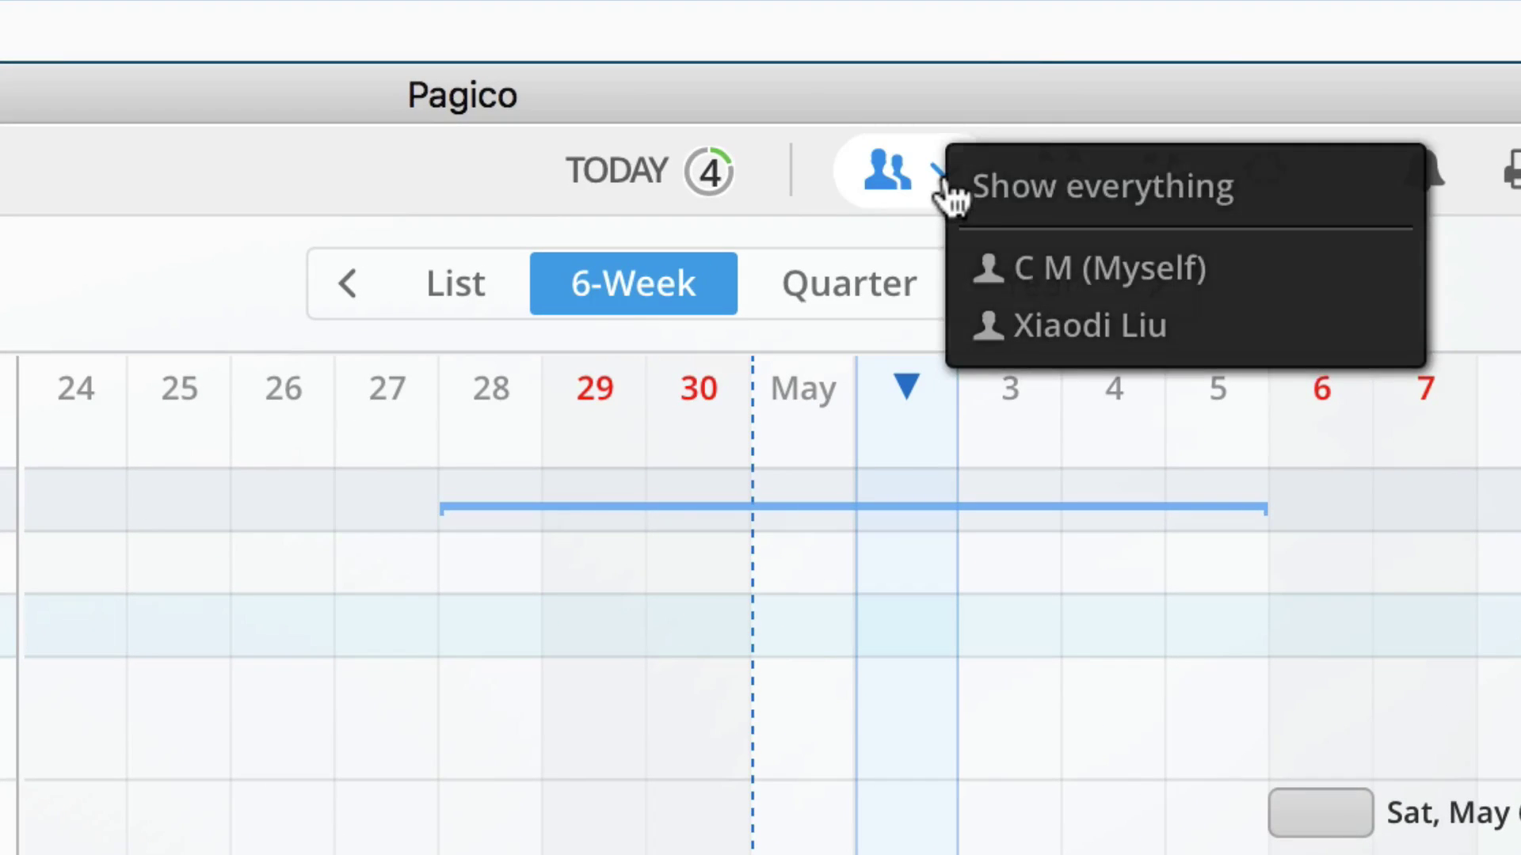
left_click(1114, 278)
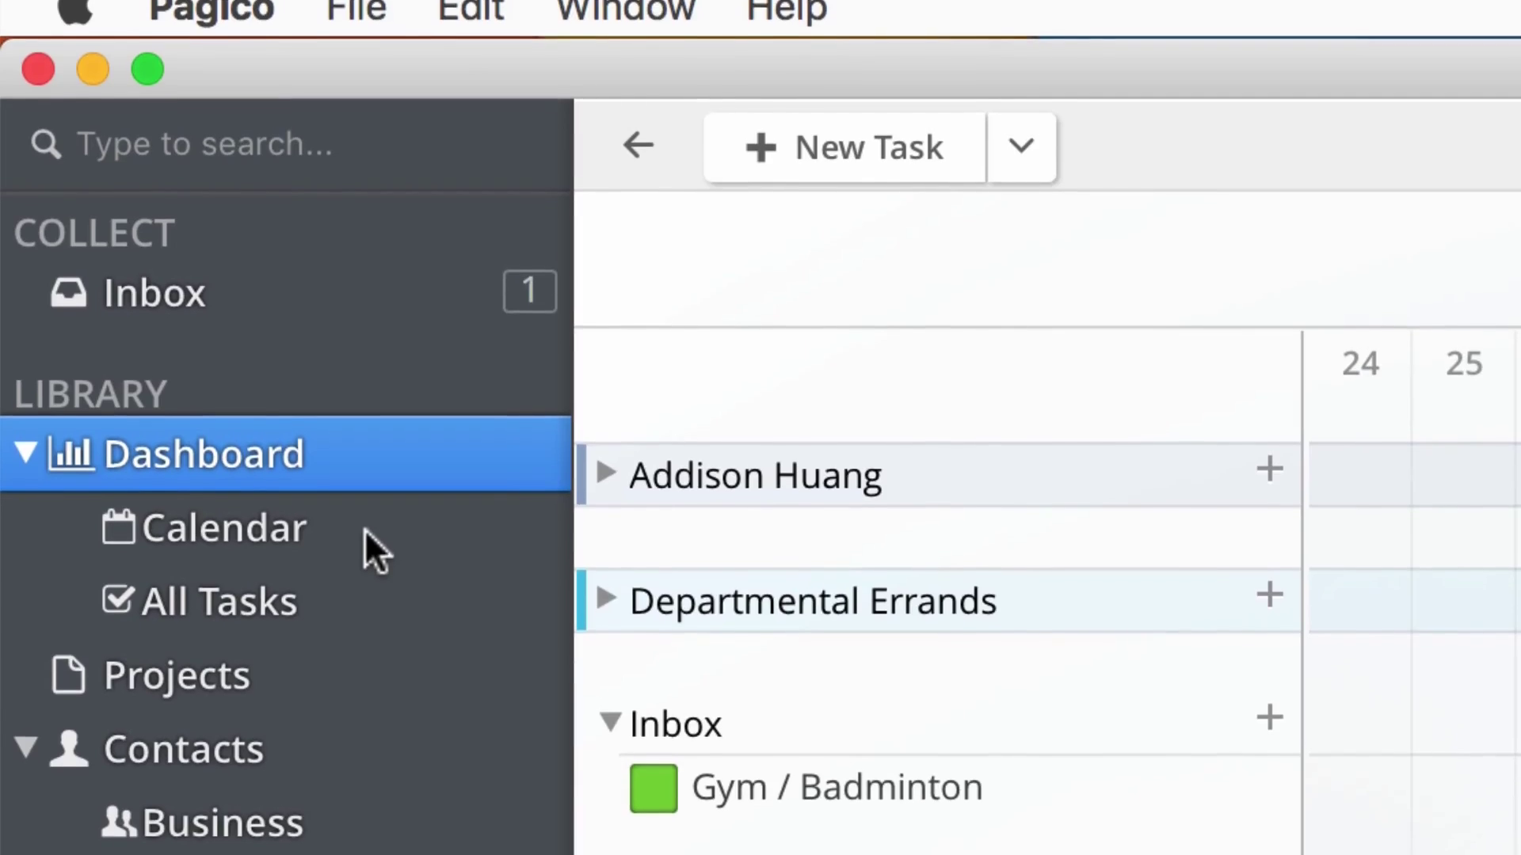
left_click(365, 541)
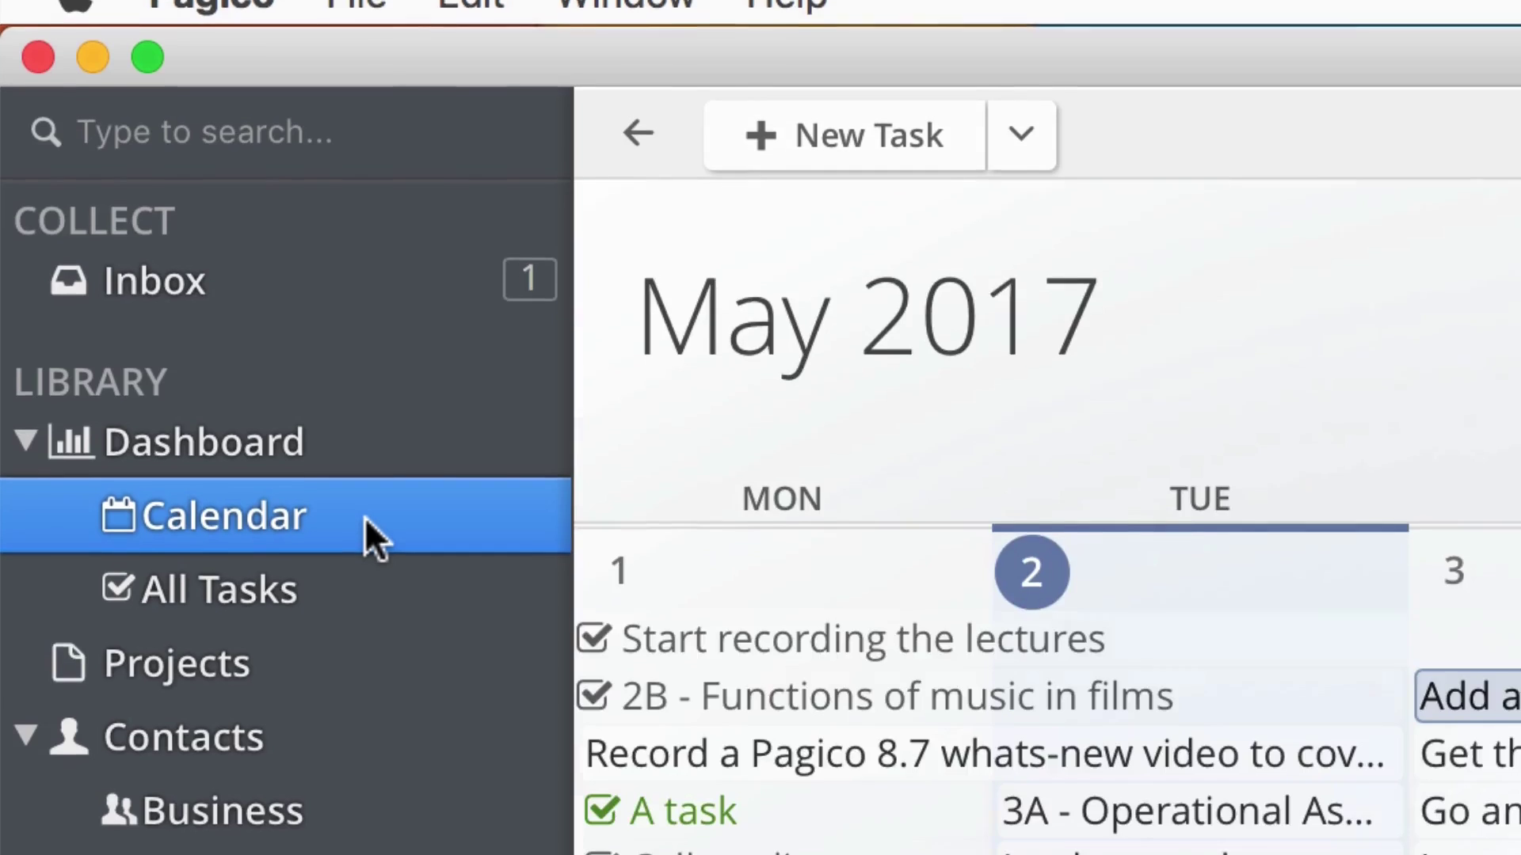
left_click(369, 590)
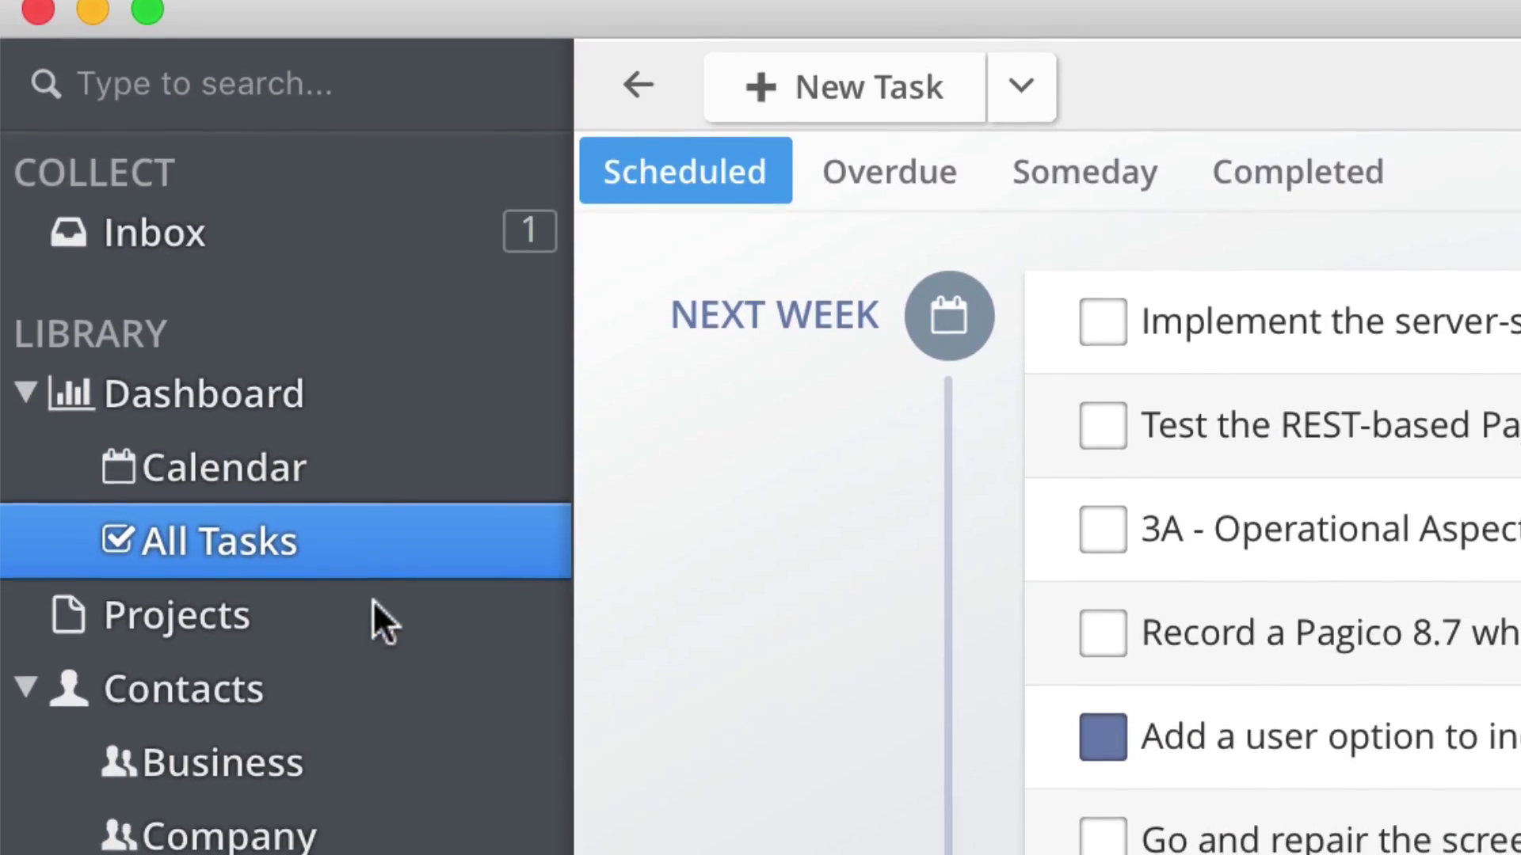
left_click(373, 602)
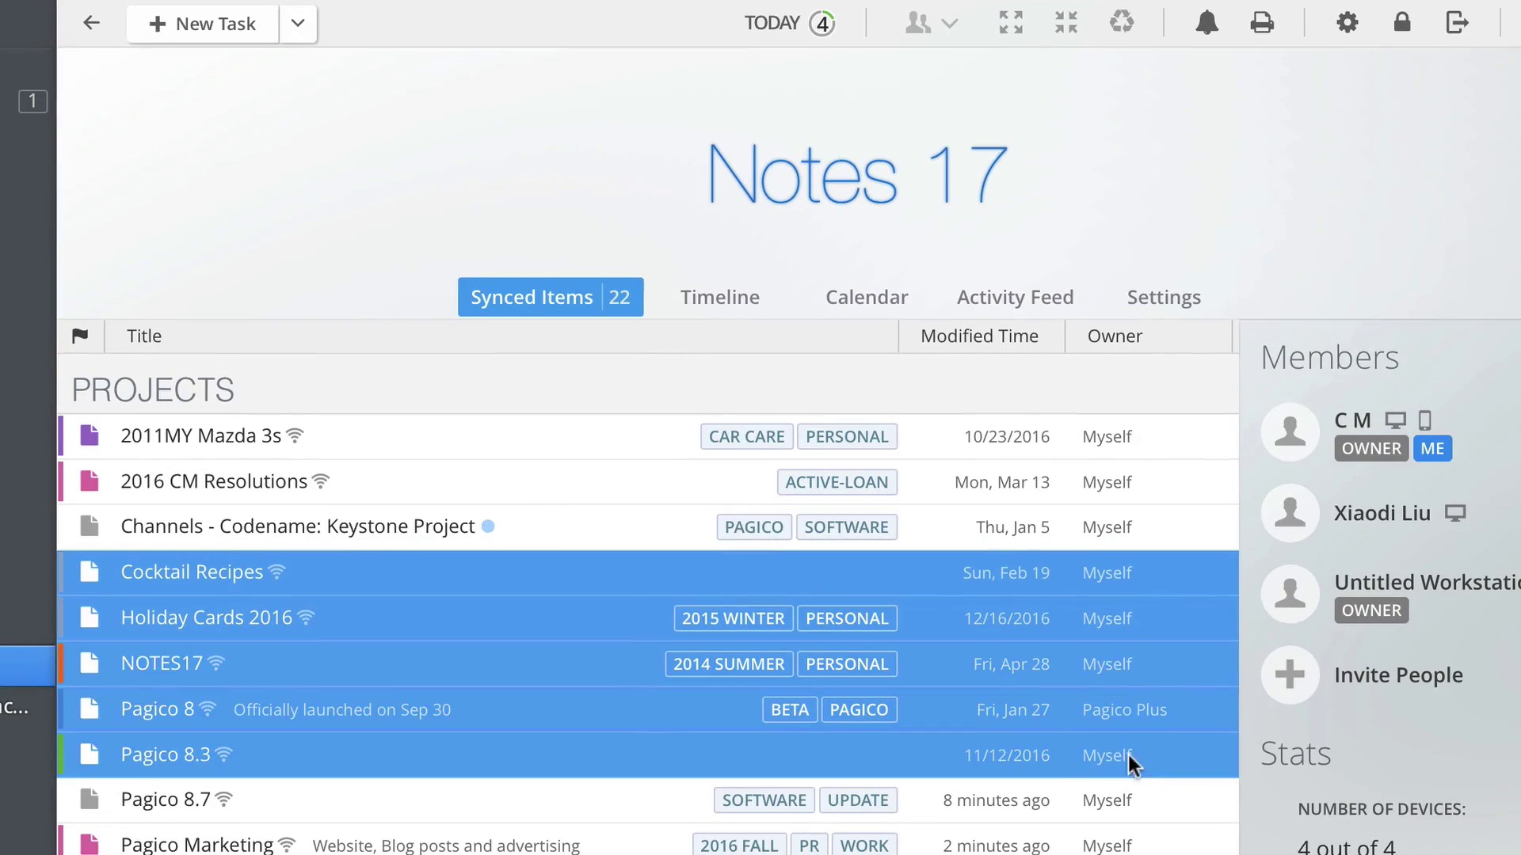
Open the context menu on five selected Notes 17 projects to reveal Take ownership
right_click(1120, 703)
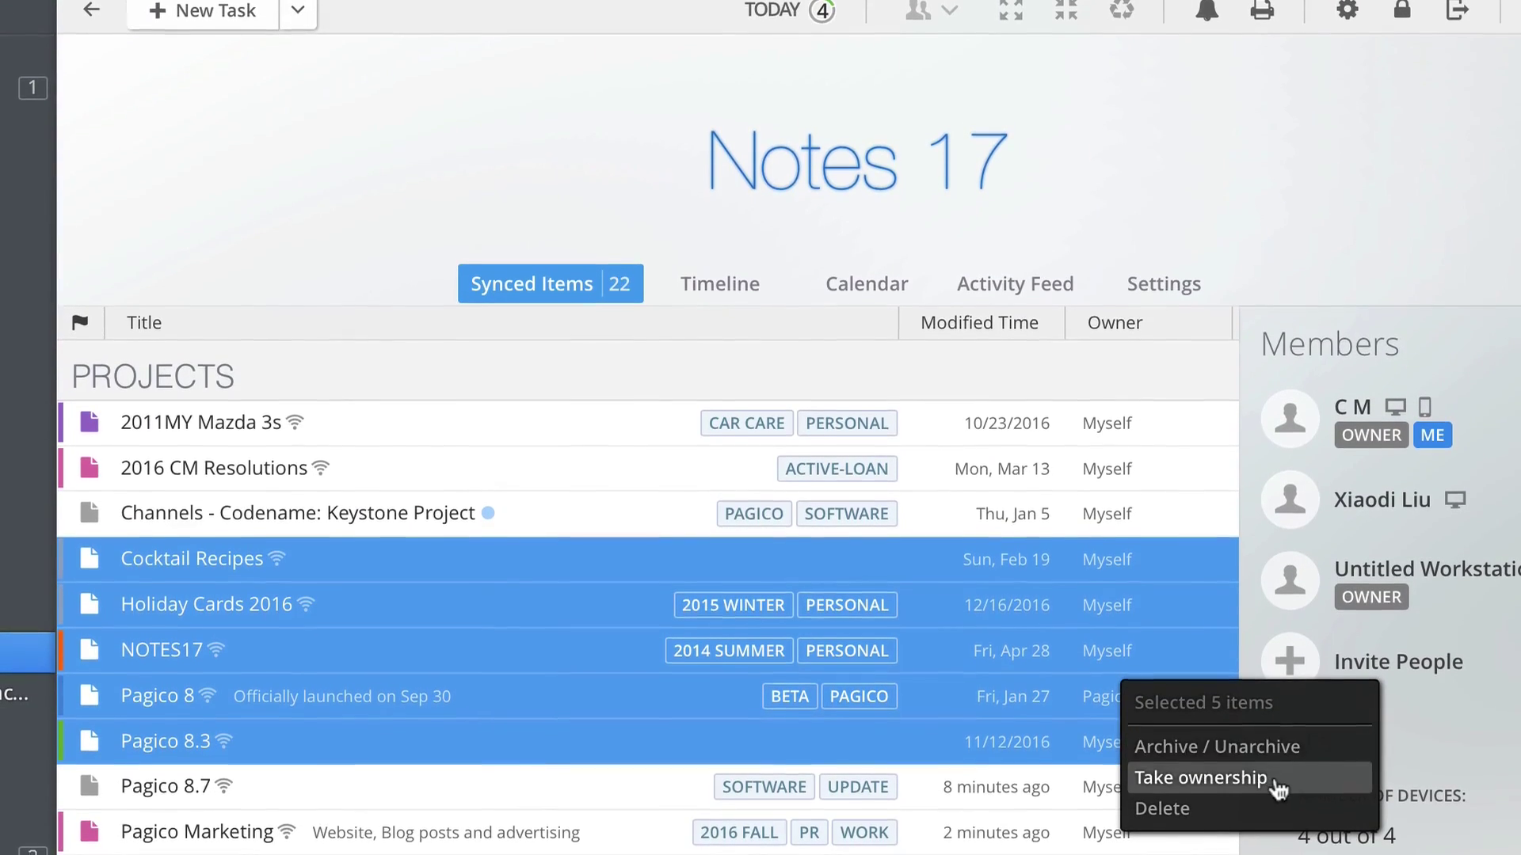